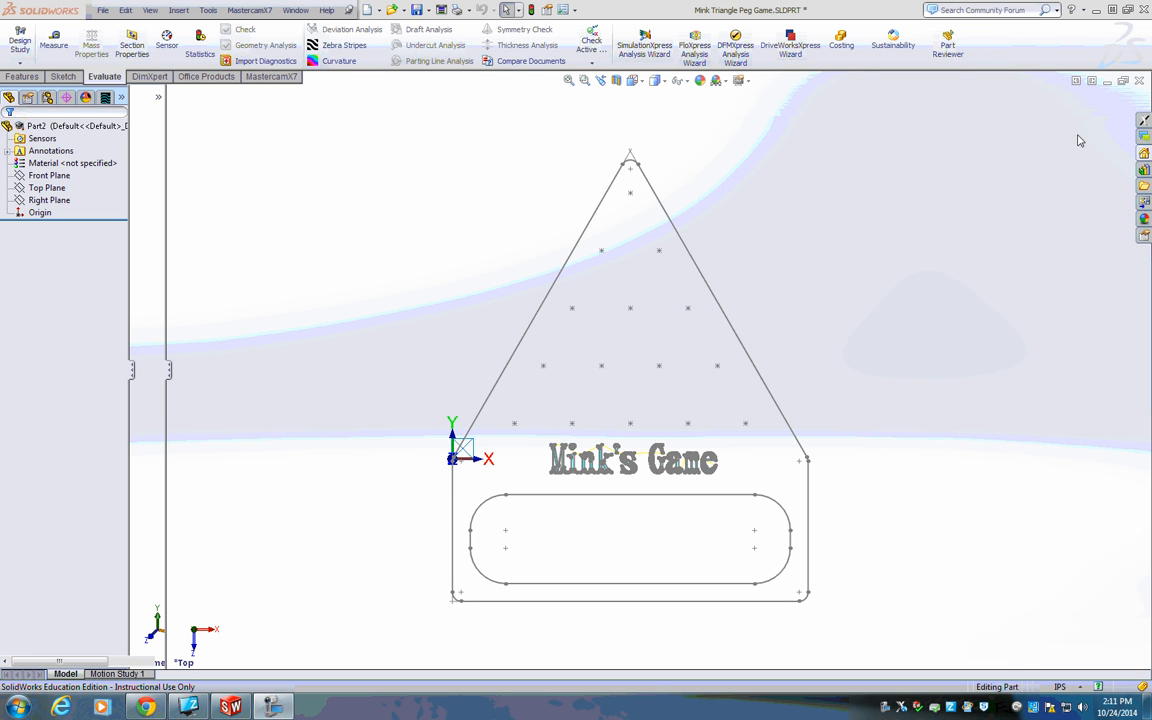
- Minimize the open peg game part and create a new part document
{"action": "left_click", "coordinate": [1108, 81]}
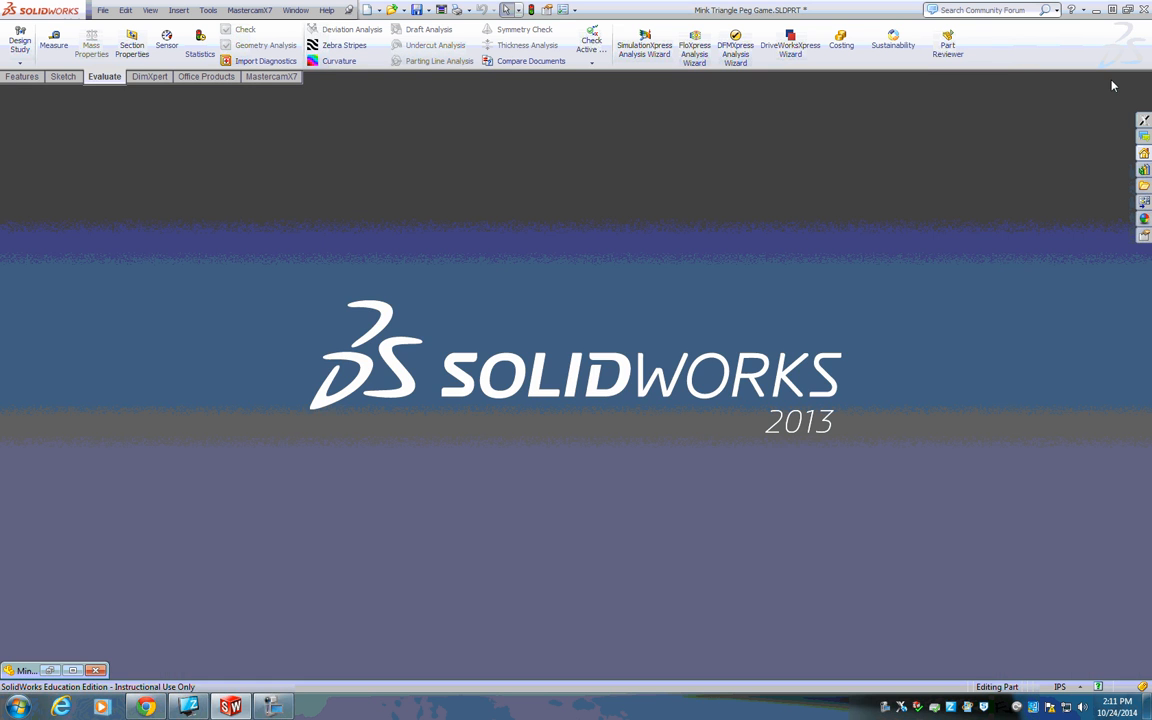
{"action": "left_click", "coordinate": [102, 10]}
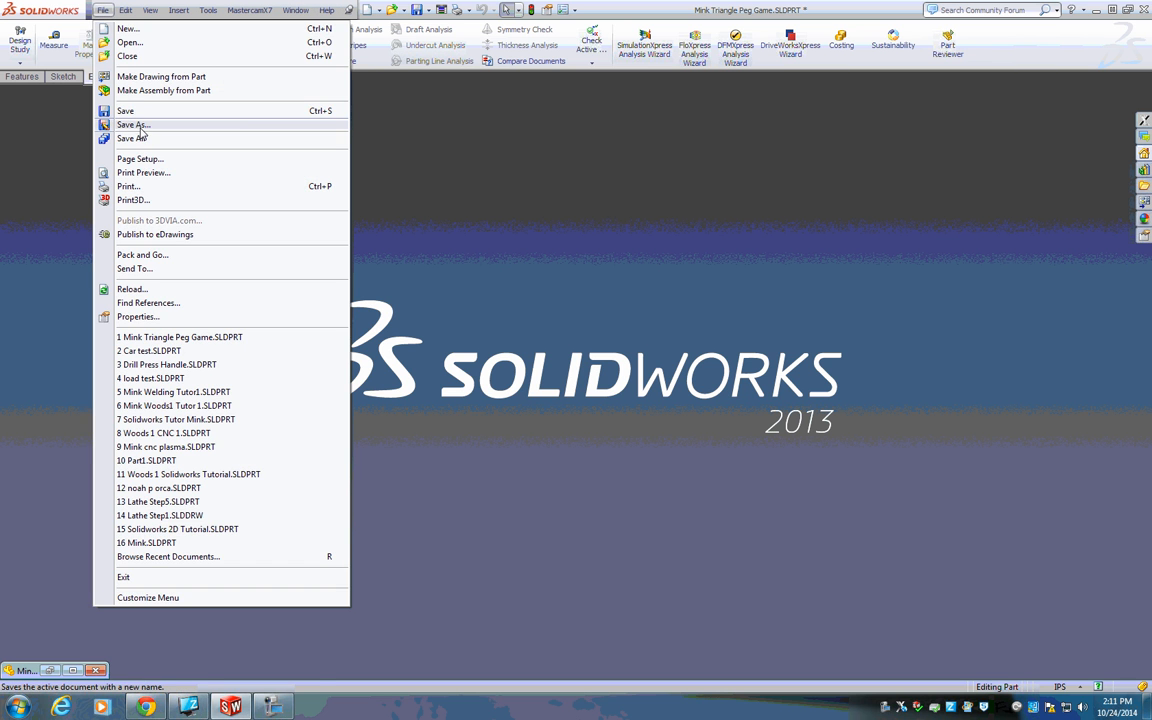
{"action": "left_click", "coordinate": [128, 29]}
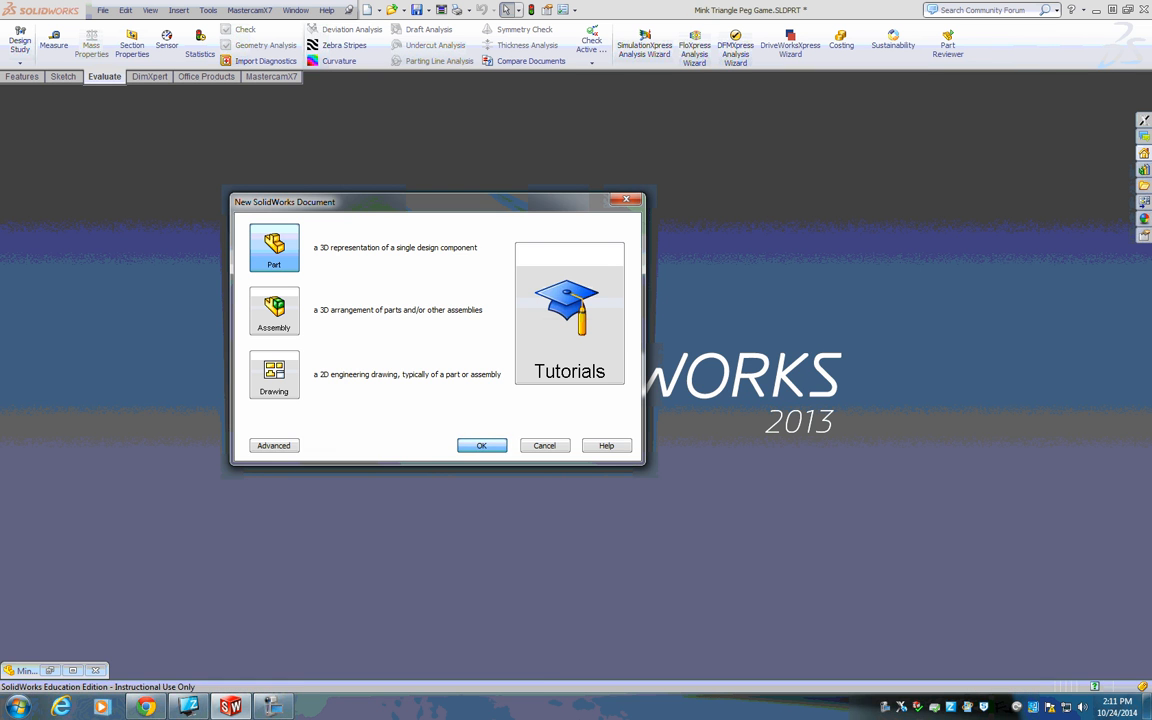
{"action": "left_click", "coordinate": [478, 445]}
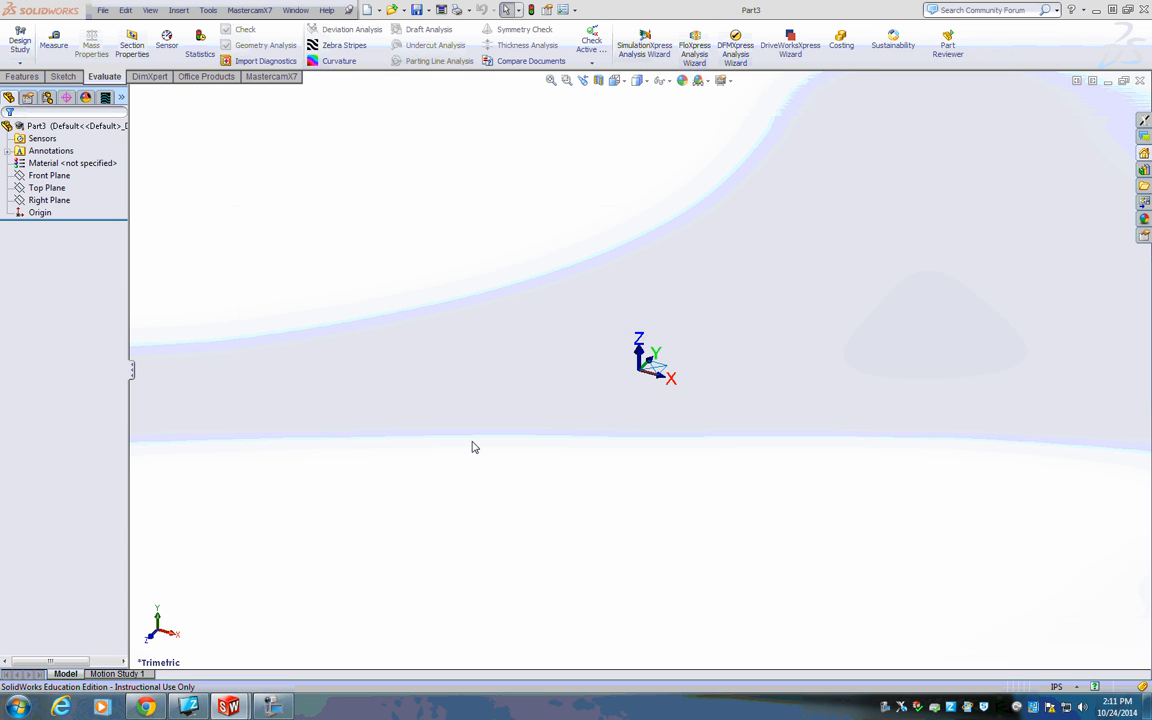
- Save the new part in the Woods 1 folder, naming it with the author's surname followed by "Peg Game"
{"action": "left_click", "coordinate": [103, 10]}
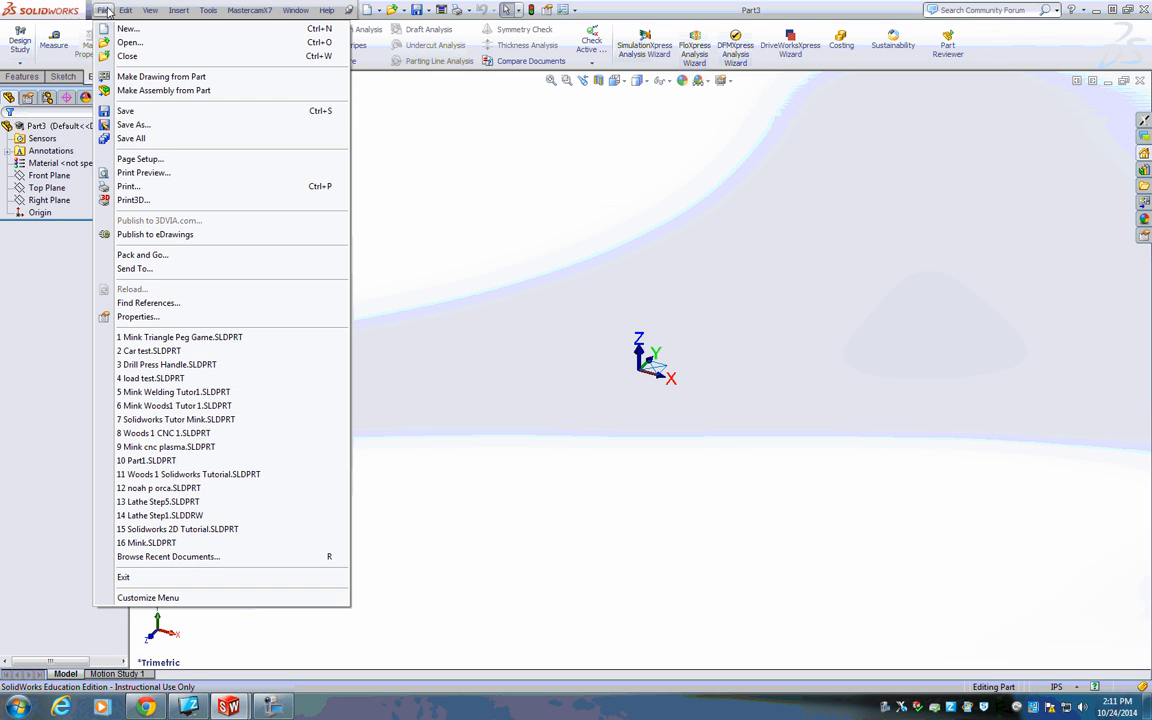
{"action": "left_click", "coordinate": [134, 125]}
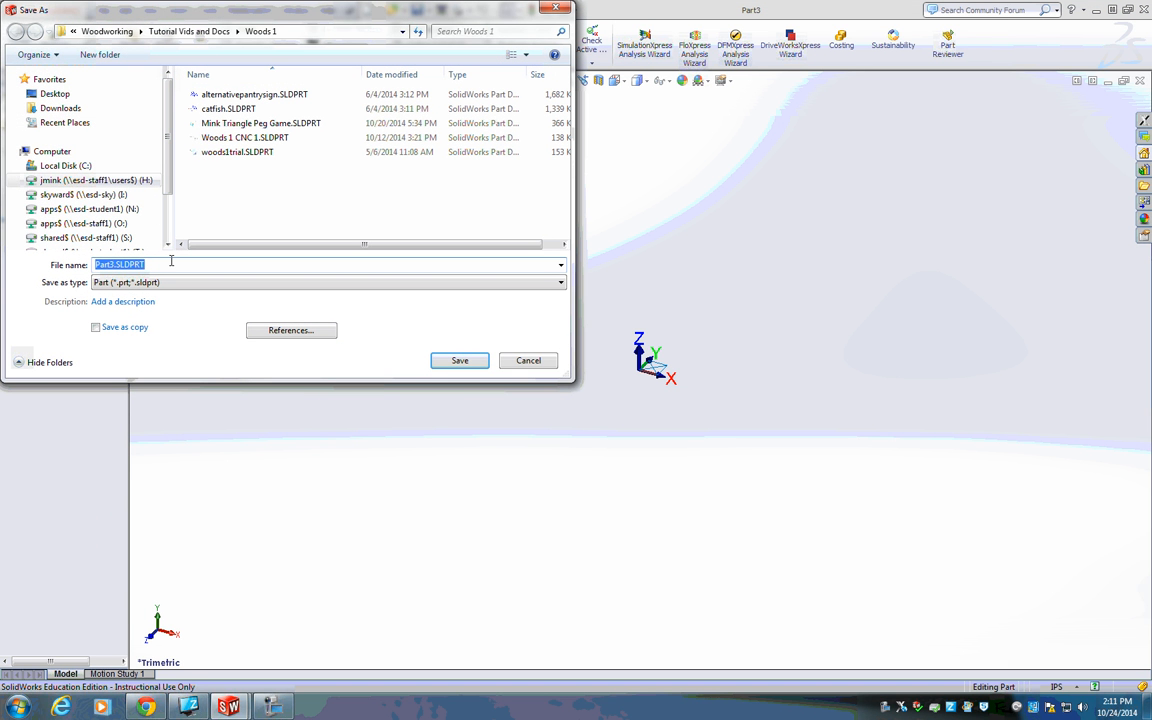
{"action": "type", "text": "Mink Peg Game"}
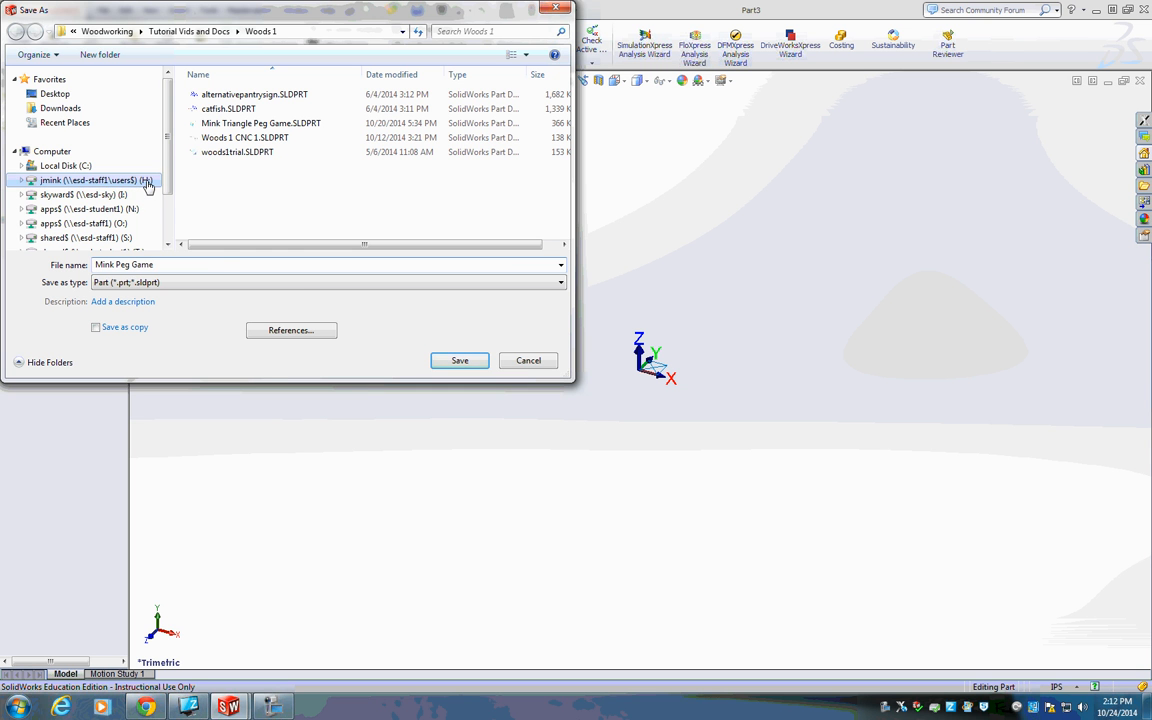
{"action": "left_click", "coordinate": [455, 362]}
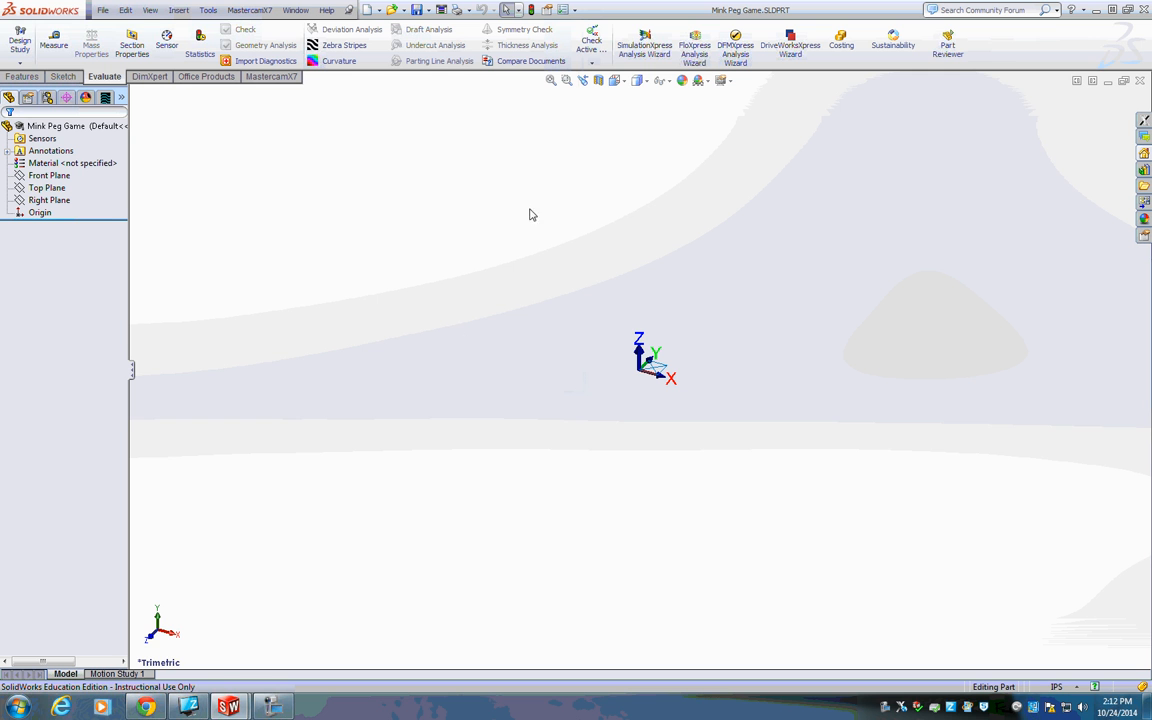
- Orient the part to the Top view and enable the wireframe stock display in the machine group's stock setup
{"action": "left_click", "coordinate": [624, 85]}
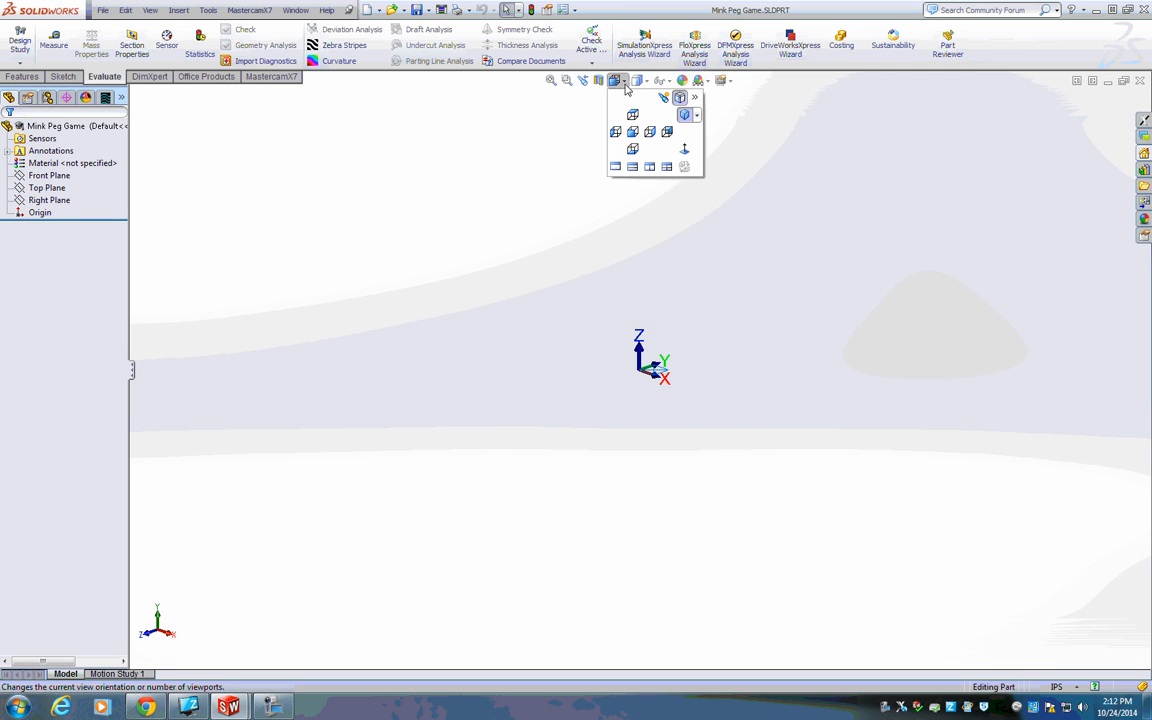
{"action": "left_click", "coordinate": [637, 121]}
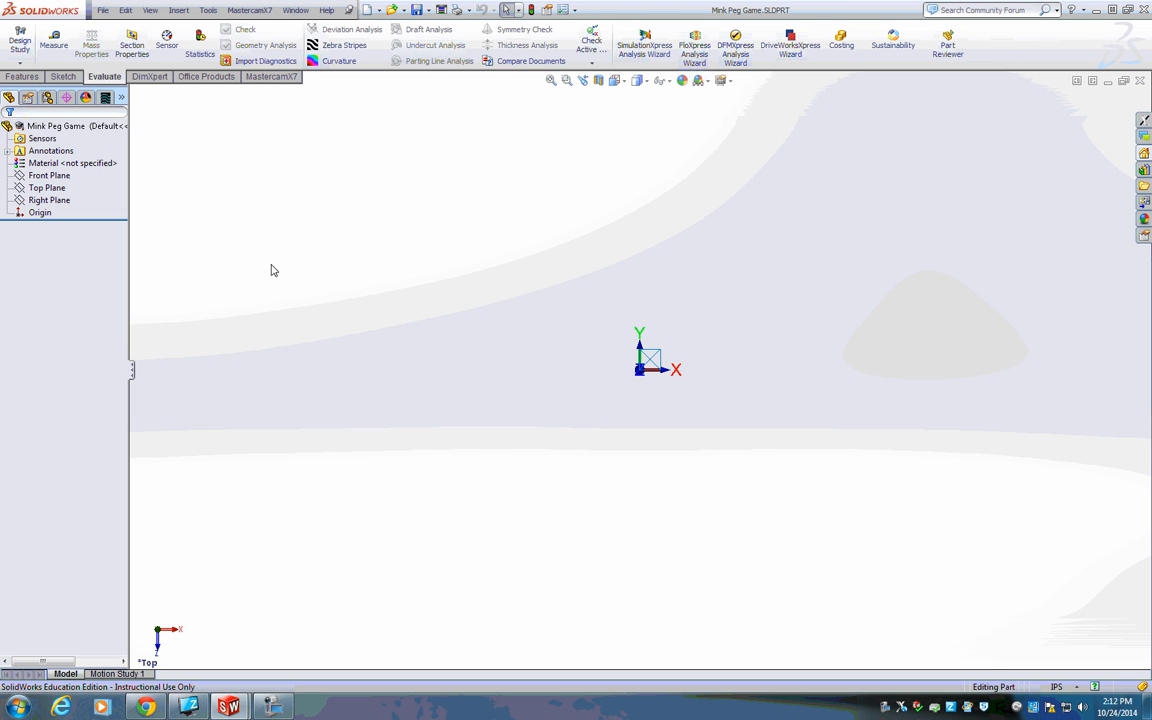
{"action": "left_click", "coordinate": [106, 98]}
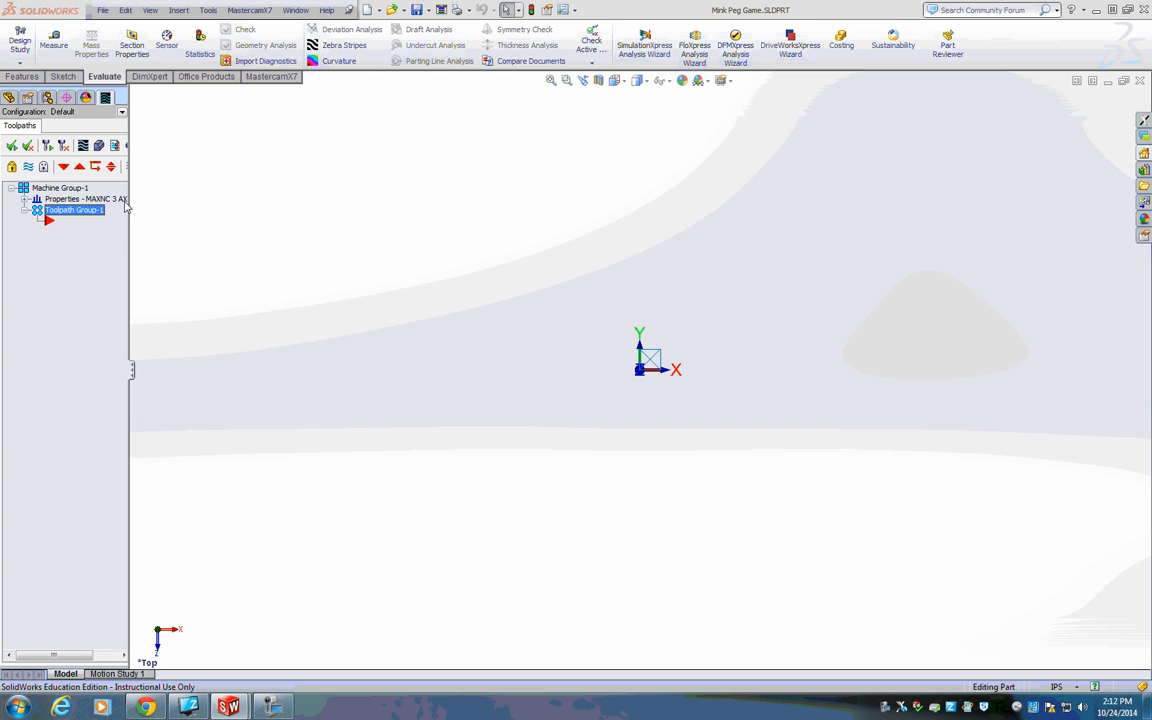
{"action": "left_click", "coordinate": [24, 200]}
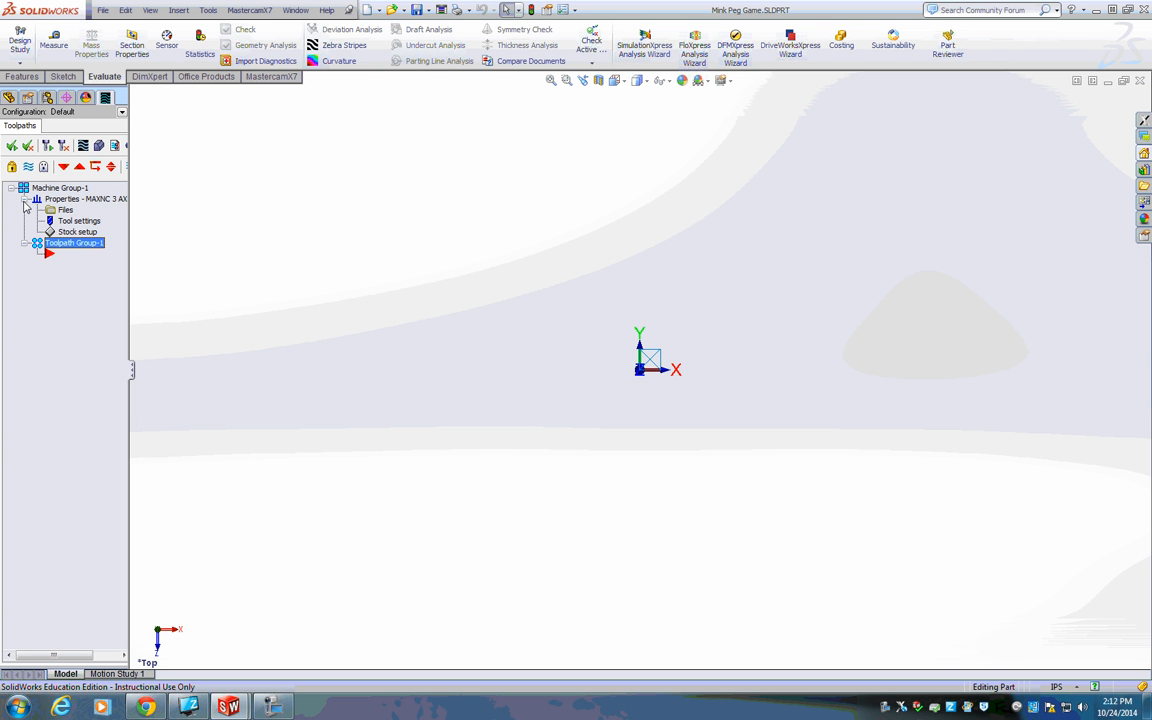
{"action": "left_click", "coordinate": [75, 235]}
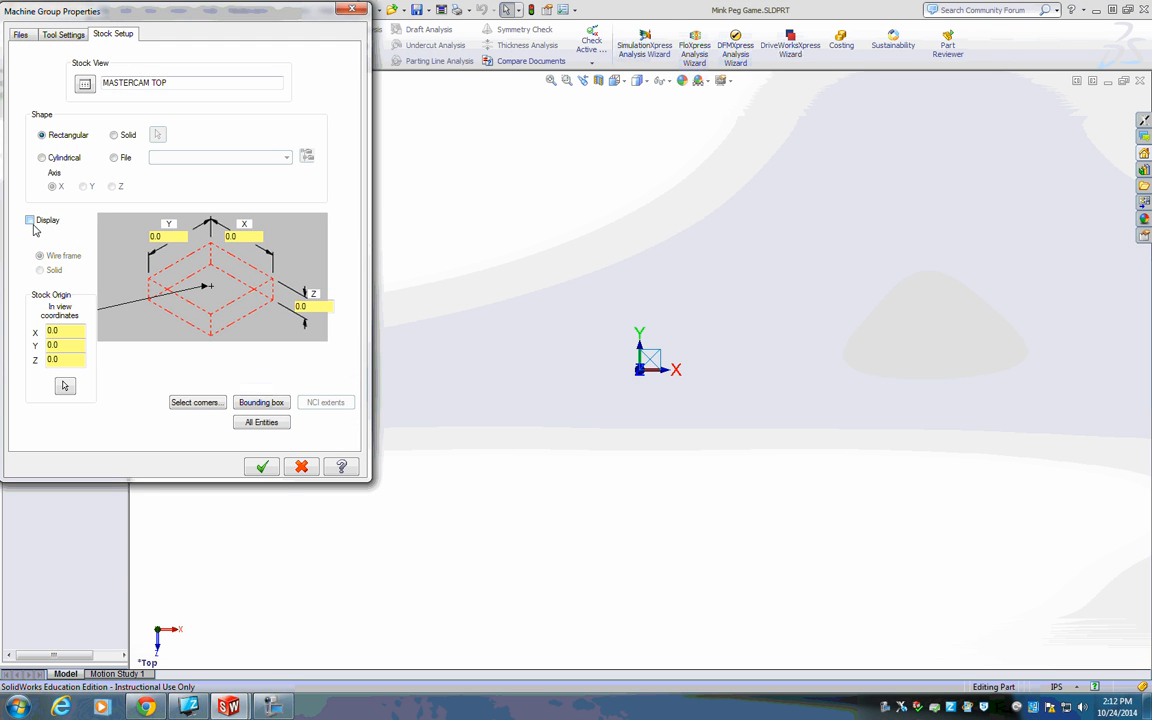
{"action": "left_click", "coordinate": [30, 220]}
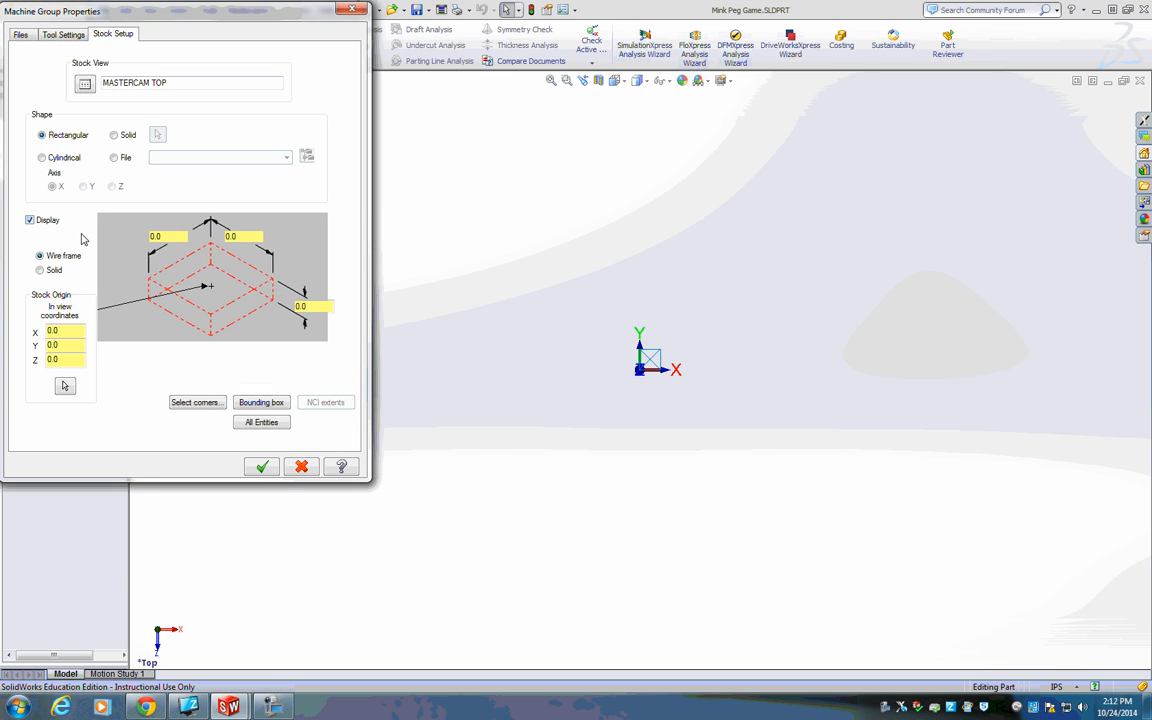
- Size the rectangular stock to Y 8, X 6 and Z 0.75, with its origin at the top face's corner
{"action": "left_click_drag", "start_coordinate": [170, 237], "coordinate": [131, 237]}
{"action": "type", "text": "8"}
{"action": "left_click_drag", "start_coordinate": [242, 237], "coordinate": [212, 237]}
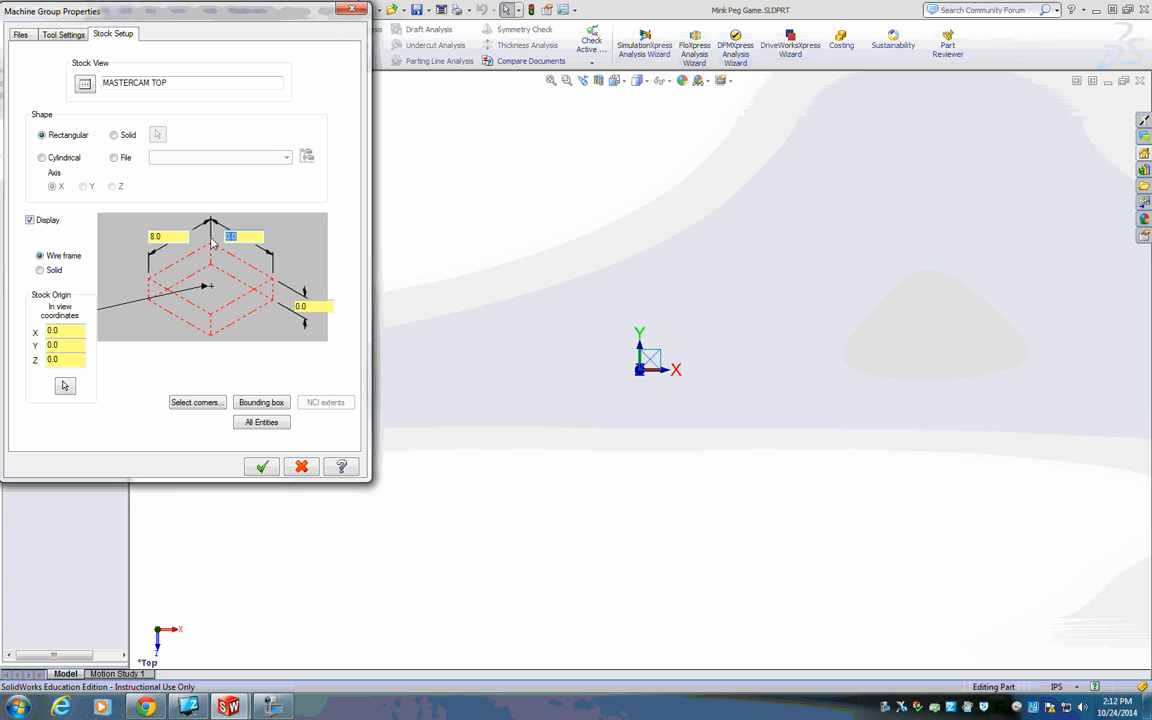
{"action": "type", "text": "6"}
{"action": "left_click_drag", "start_coordinate": [306, 306], "coordinate": [288, 310]}
{"action": "type", "text": "75"}
{"action": "left_click", "coordinate": [151, 284]}
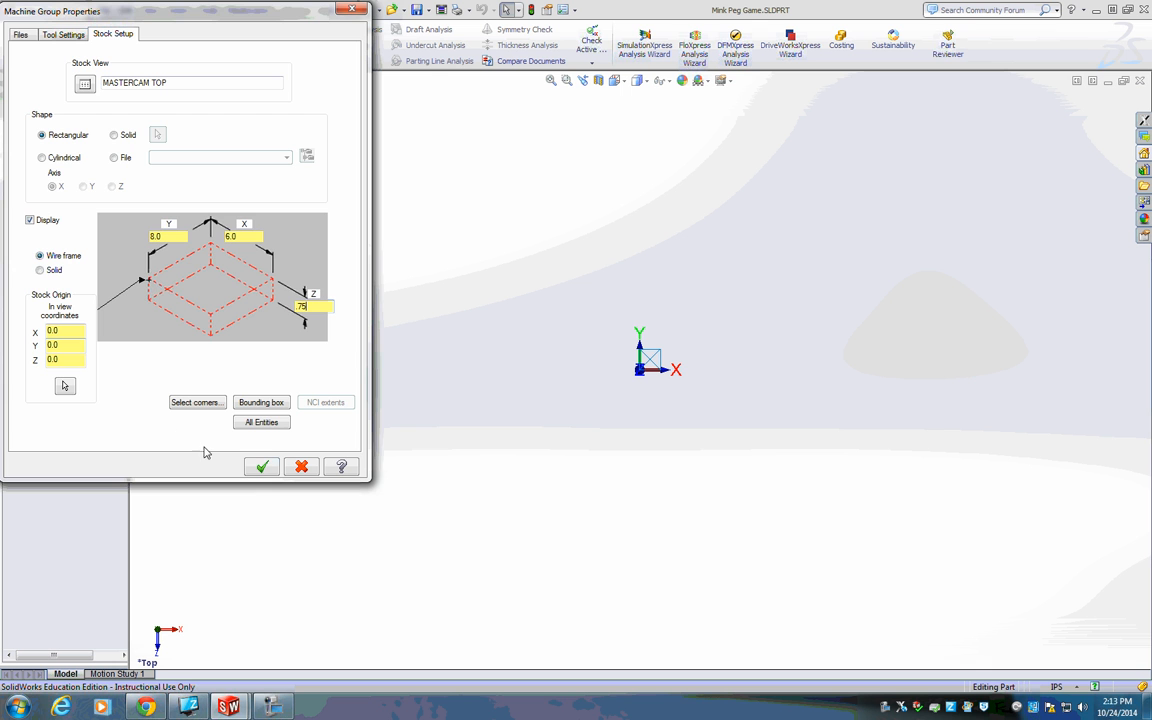
{"action": "left_click", "coordinate": [263, 467]}
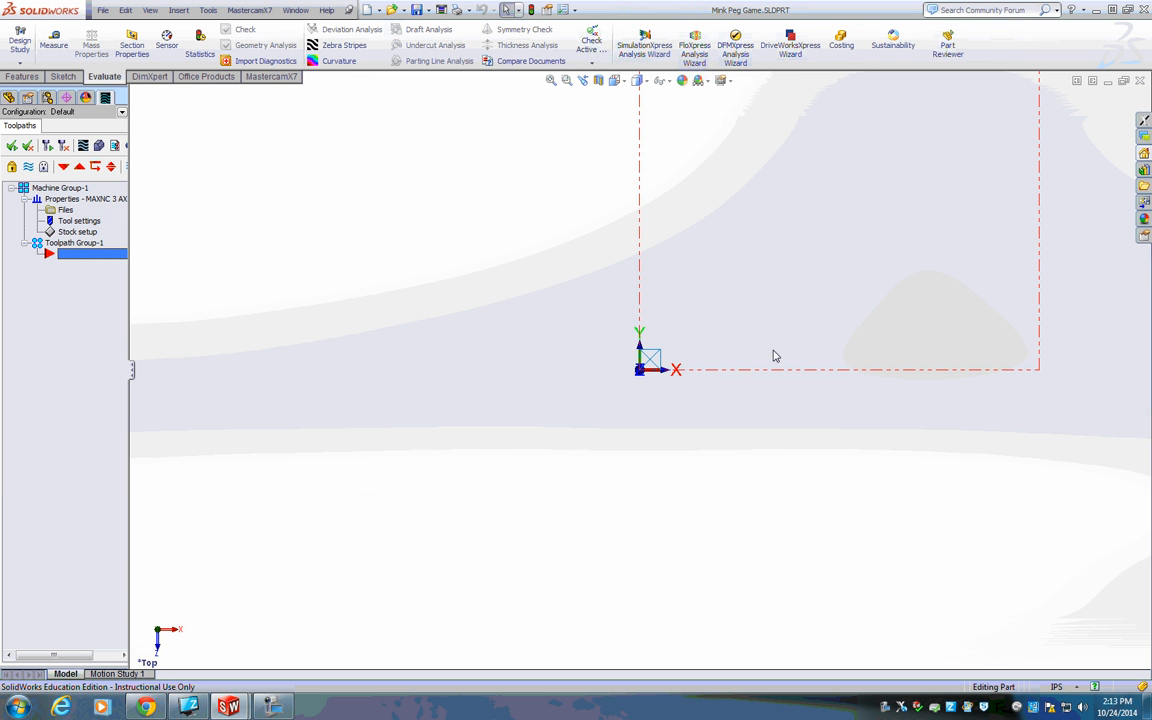
- Examine the stock outline's extent and thickness relative to the origin from several angles
{"action": "scroll", "coordinate": [773, 368], "scroll_direction": "up", "scroll_amount": 7}
{"action": "scroll", "coordinate": [669, 329], "scroll_direction": "down", "scroll_amount": 1}
{"action": "scroll", "coordinate": [681, 473], "scroll_direction": "down", "scroll_amount": 4}
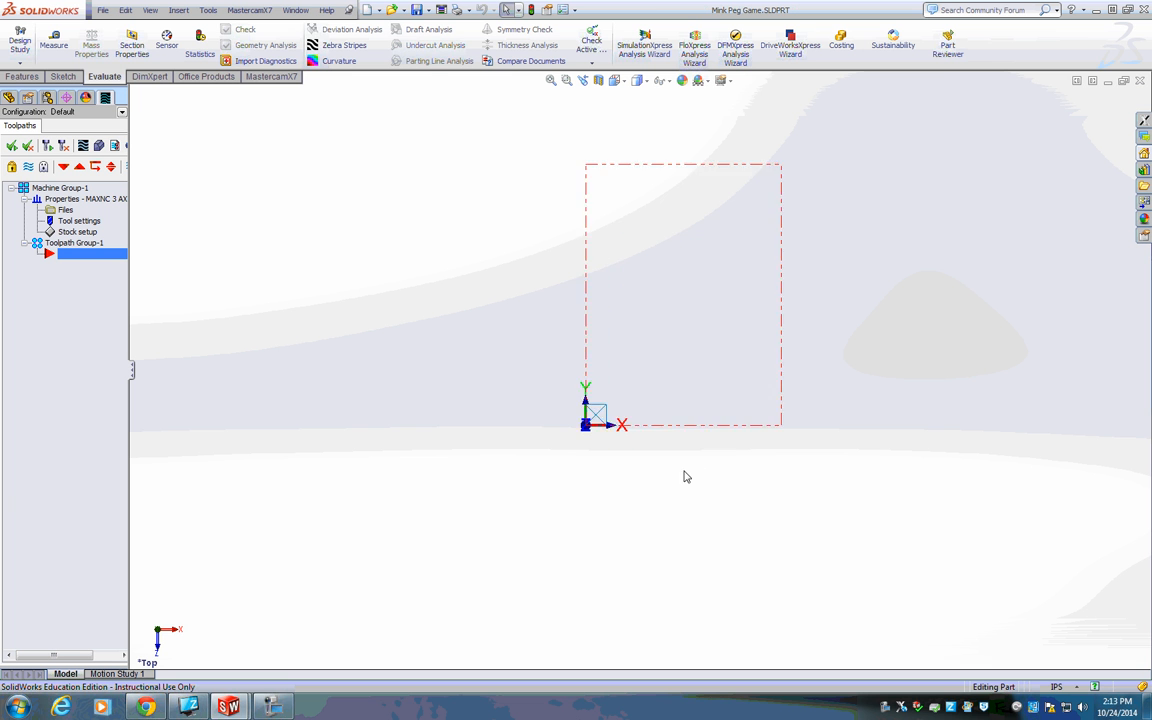
{"action": "middle_click_drag", "start_coordinate": [689, 450], "coordinate": [676, 347]}
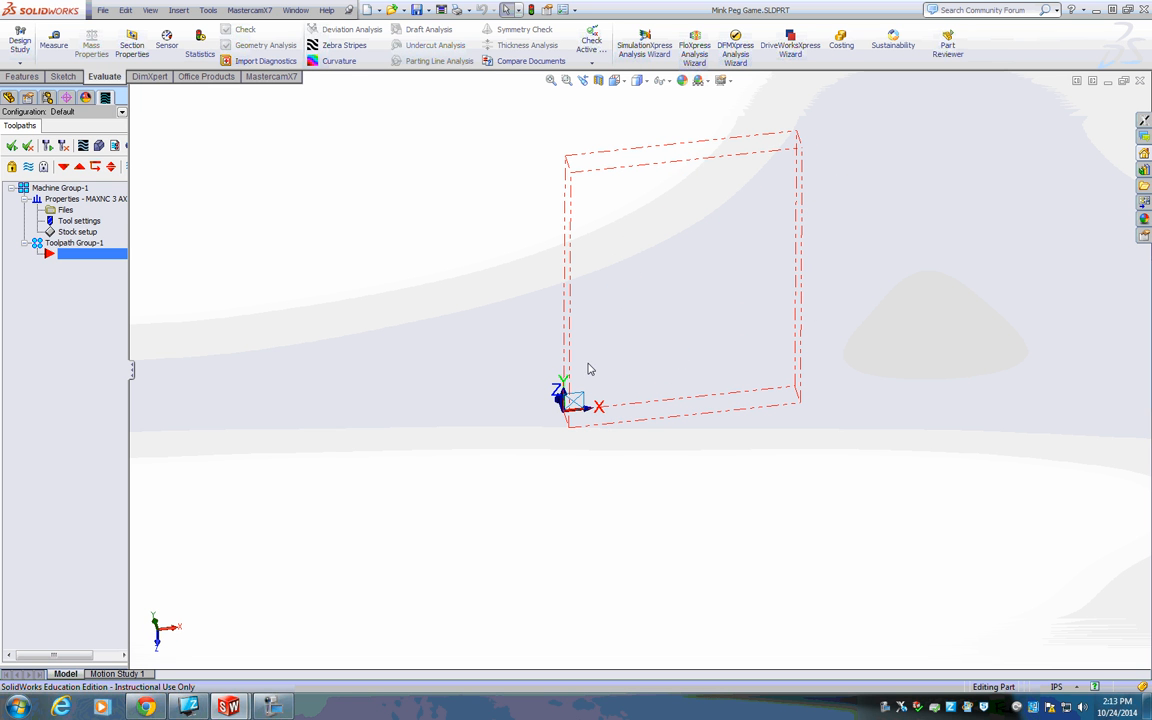
{"action": "mouse_move", "coordinate": [686, 303]}
{"action": "middle_mouse_down"}
{"action": "mouse_move", "coordinate": [686, 288]}
{"action": "mouse_move", "coordinate": [679, 303]}
{"action": "mouse_move", "coordinate": [717, 401]}
{"action": "mouse_move", "coordinate": [735, 381]}
{"action": "mouse_move", "coordinate": [631, 325]}
{"action": "mouse_move", "coordinate": [633, 291]}
{"action": "mouse_move", "coordinate": [669, 291]}
{"action": "mouse_move", "coordinate": [676, 303]}
{"action": "middle_mouse_up"}
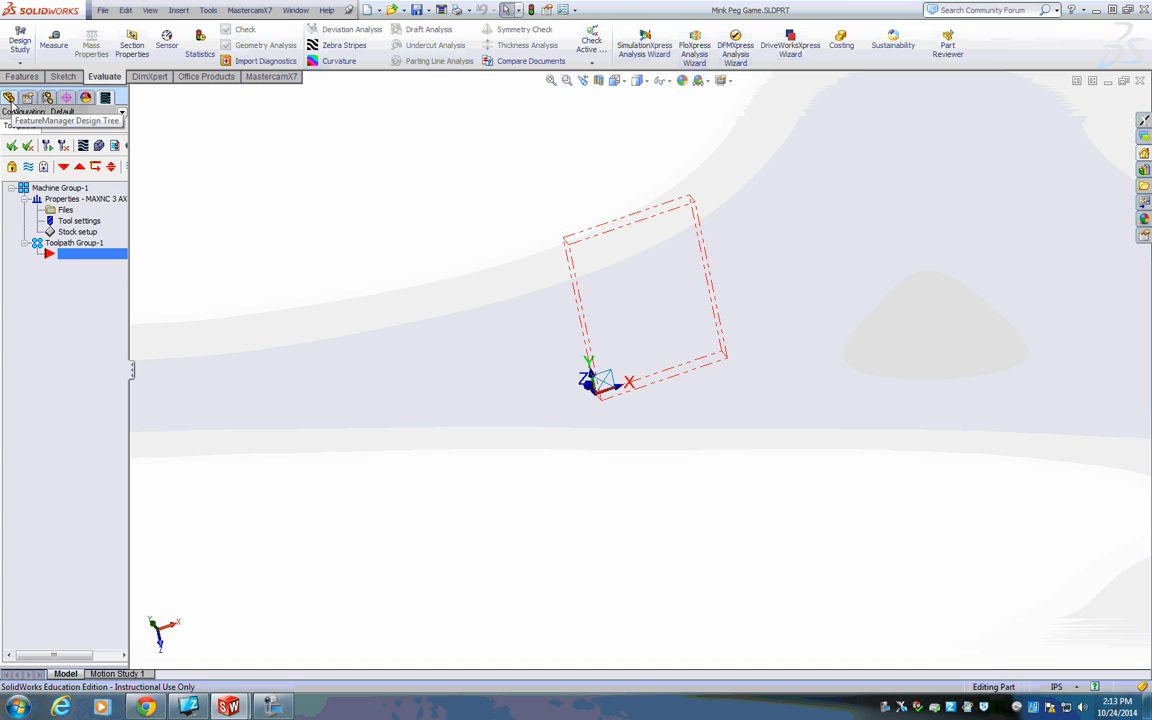
- Sketch a corner rectangle about 4.02 by 1.18 in on the Top Plane, inside the lower part of the stock outline
{"action": "left_click", "coordinate": [10, 97]}
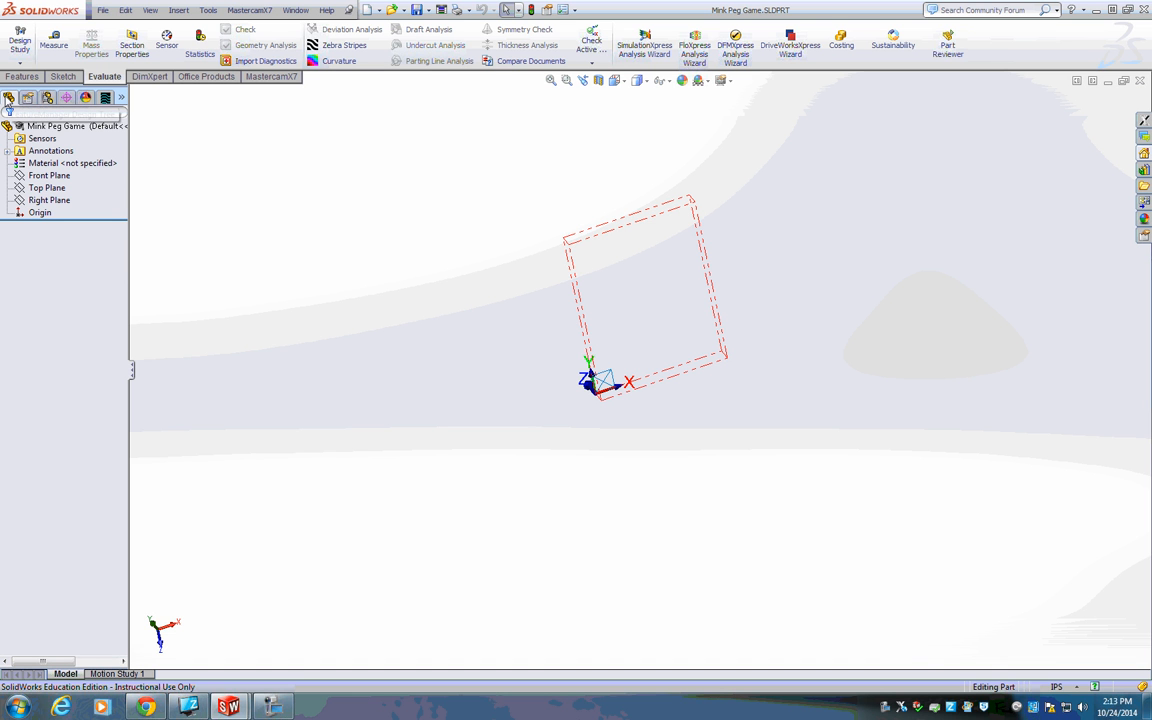
{"action": "left_click", "coordinate": [64, 78]}
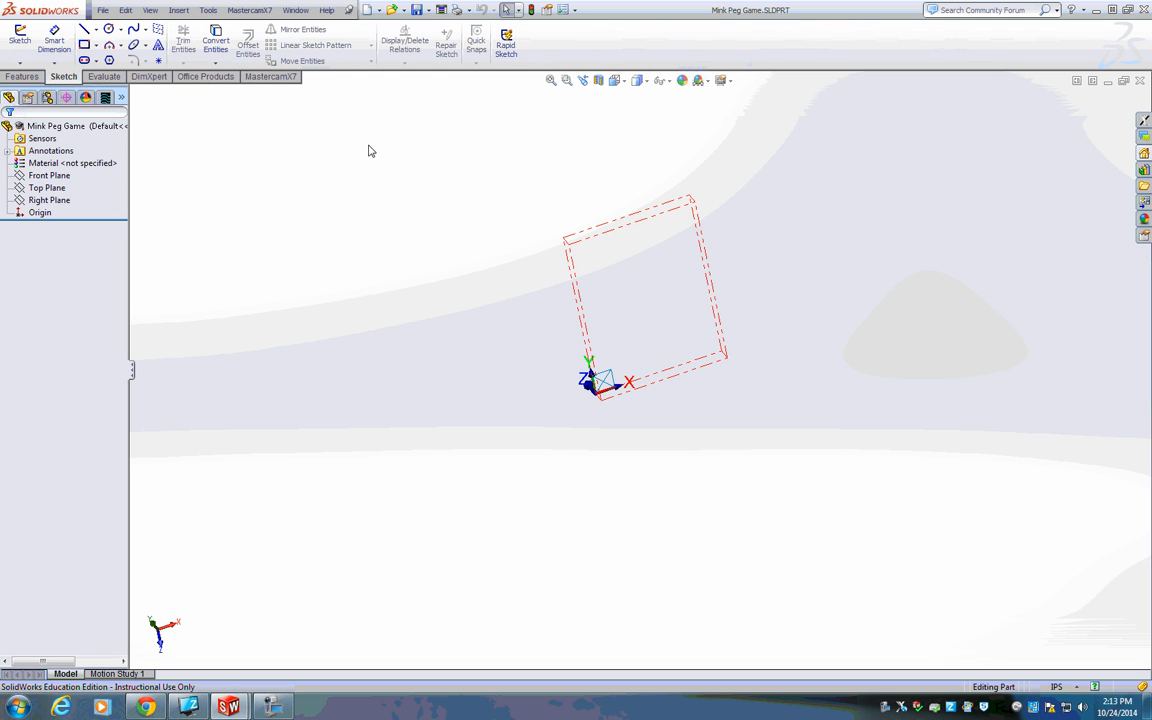
{"action": "left_click", "coordinate": [615, 80]}
{"action": "left_click", "coordinate": [634, 117]}
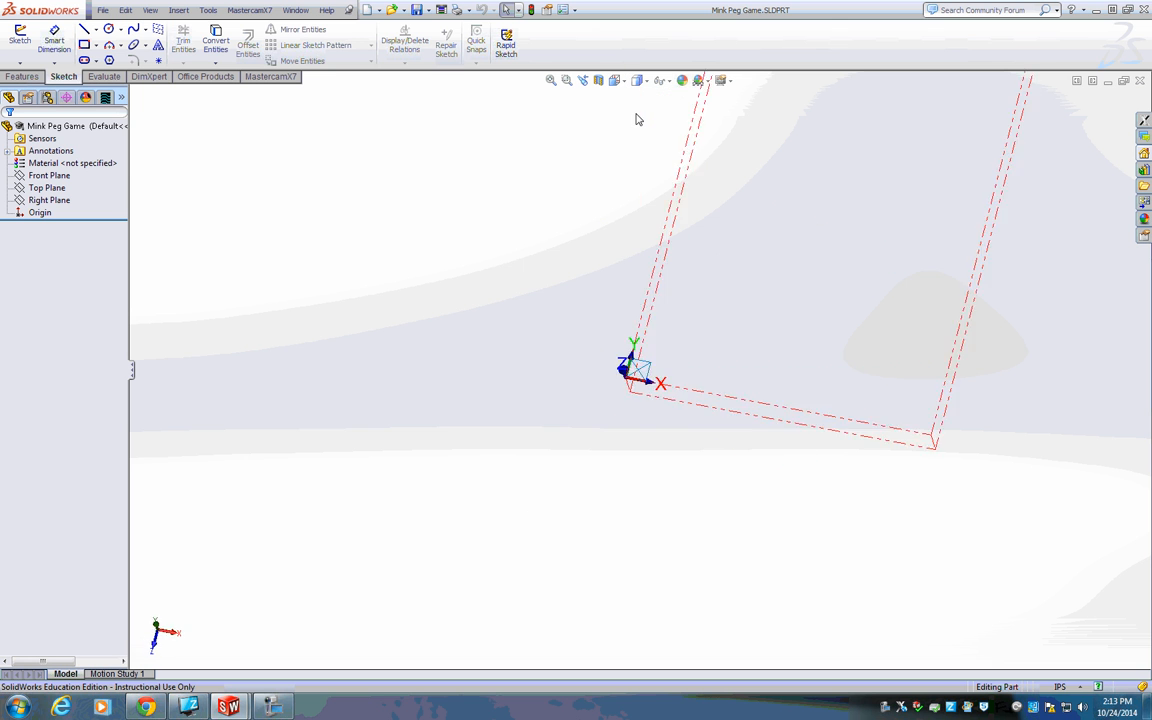
{"action": "scroll", "coordinate": [731, 206], "scroll_direction": "down", "scroll_amount": 3}
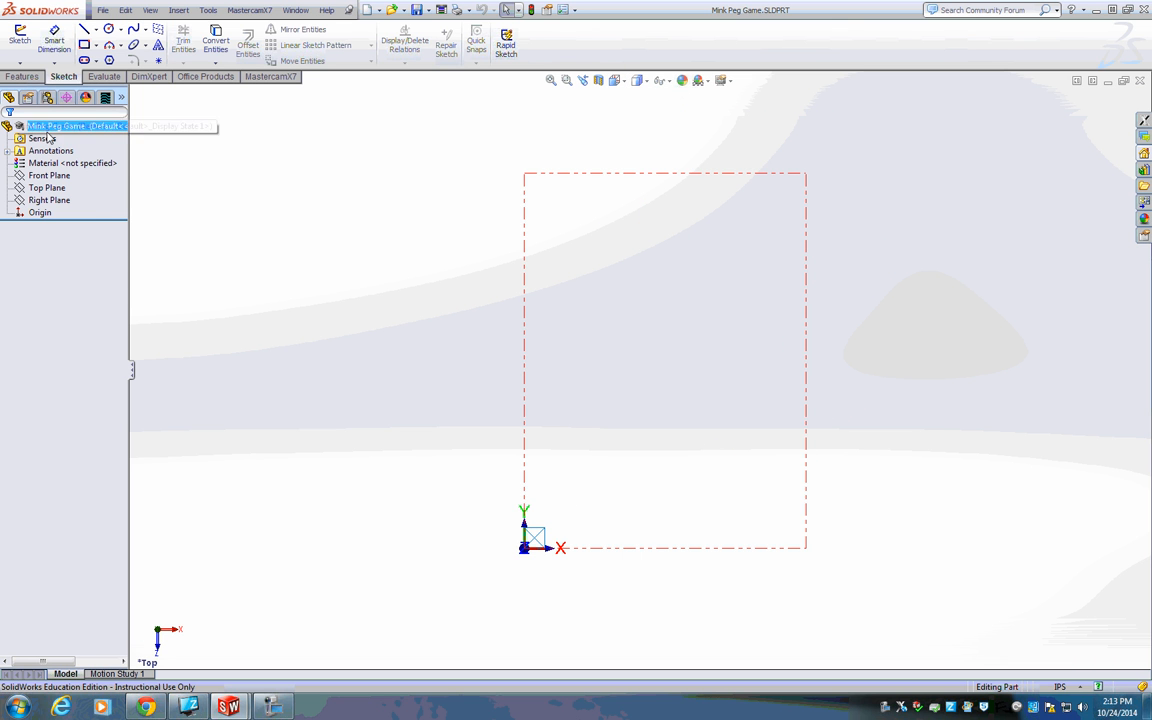
{"action": "left_click", "coordinate": [85, 46]}
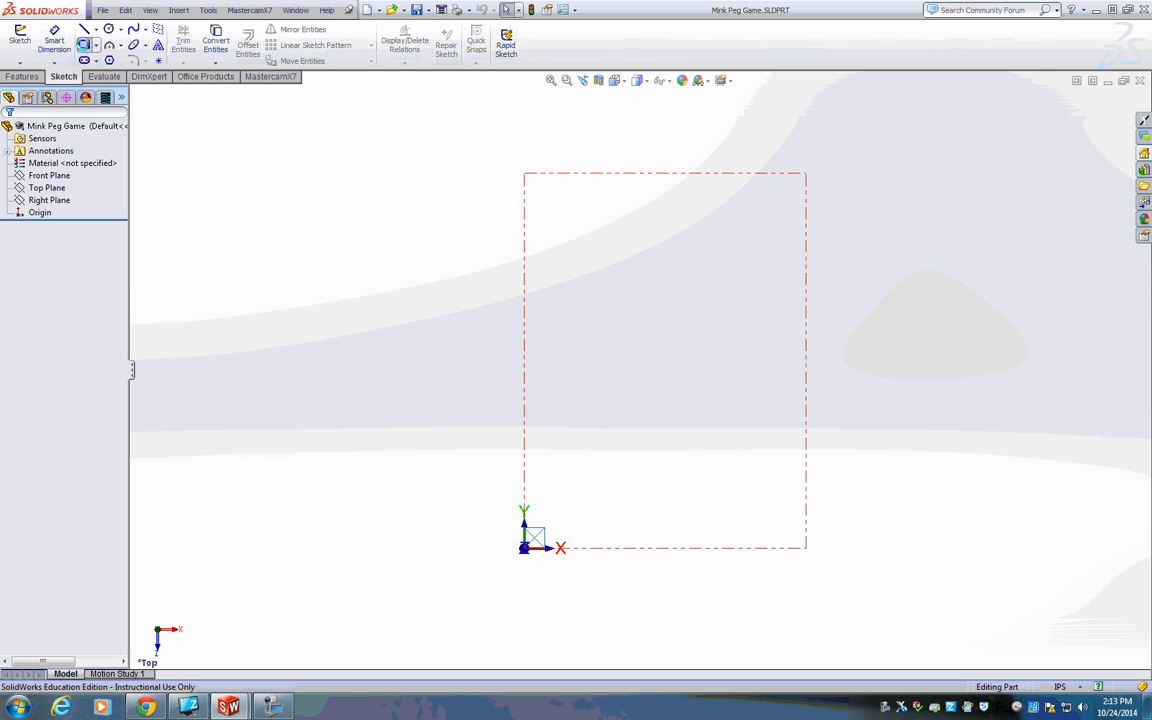
{"action": "left_click", "coordinate": [410, 474]}
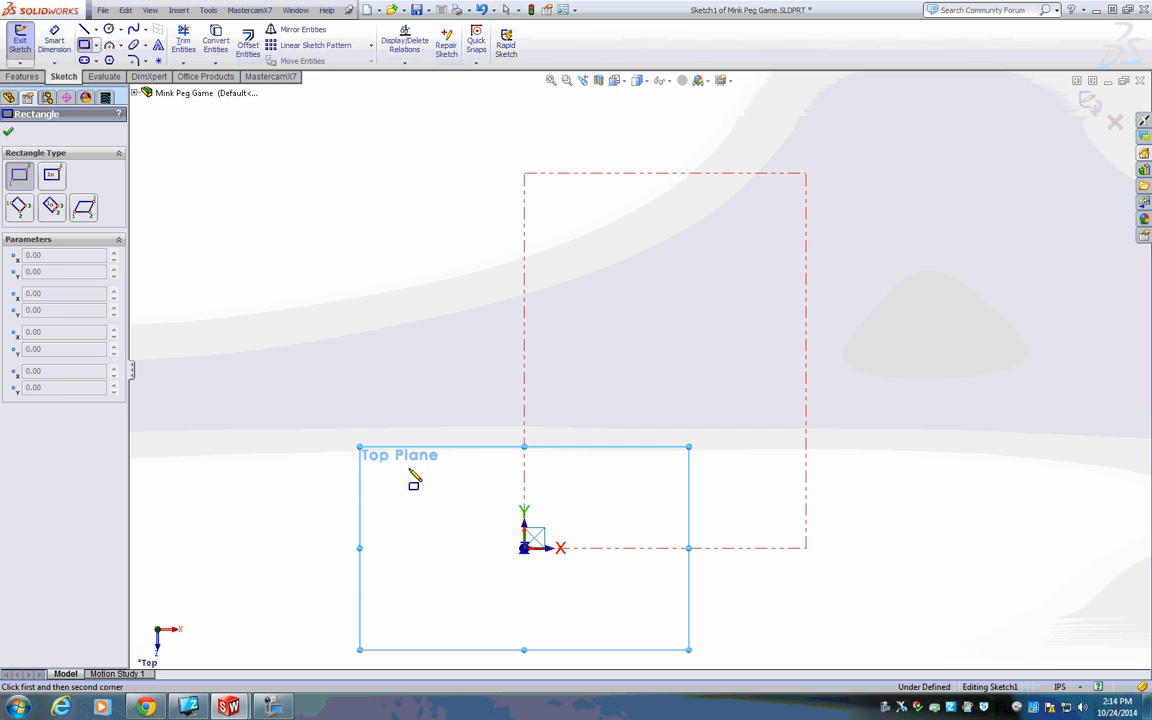
{"action": "left_click", "coordinate": [579, 474]}
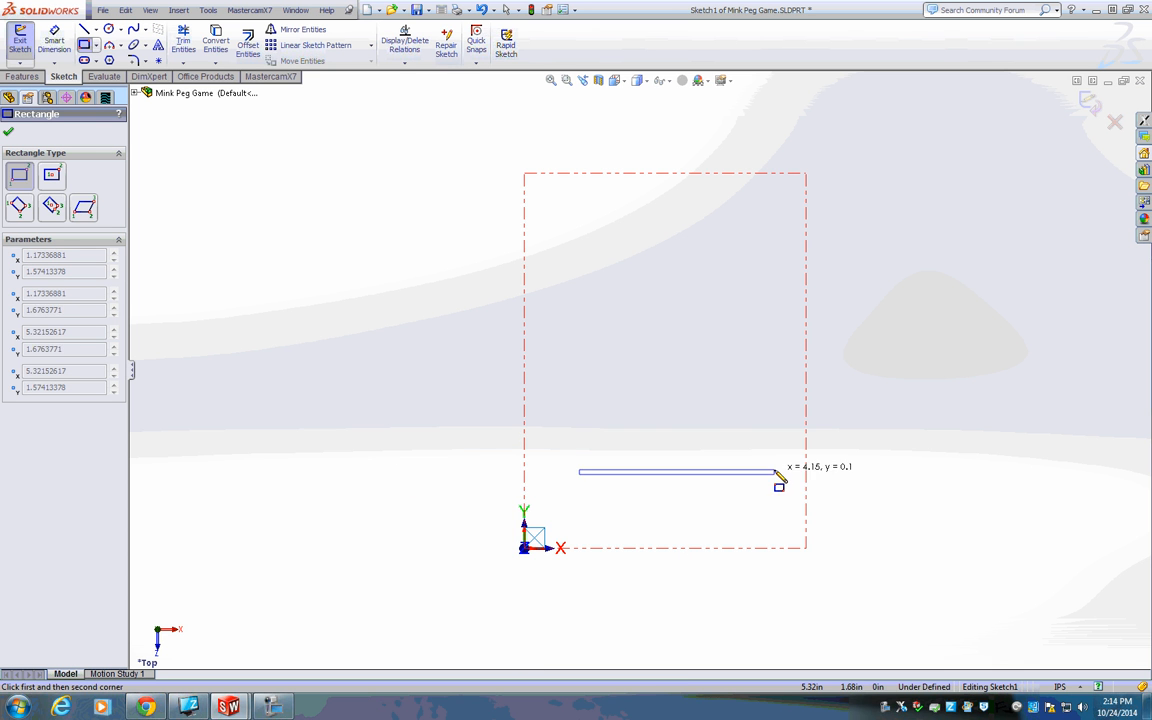
{"action": "left_click", "coordinate": [768, 419]}
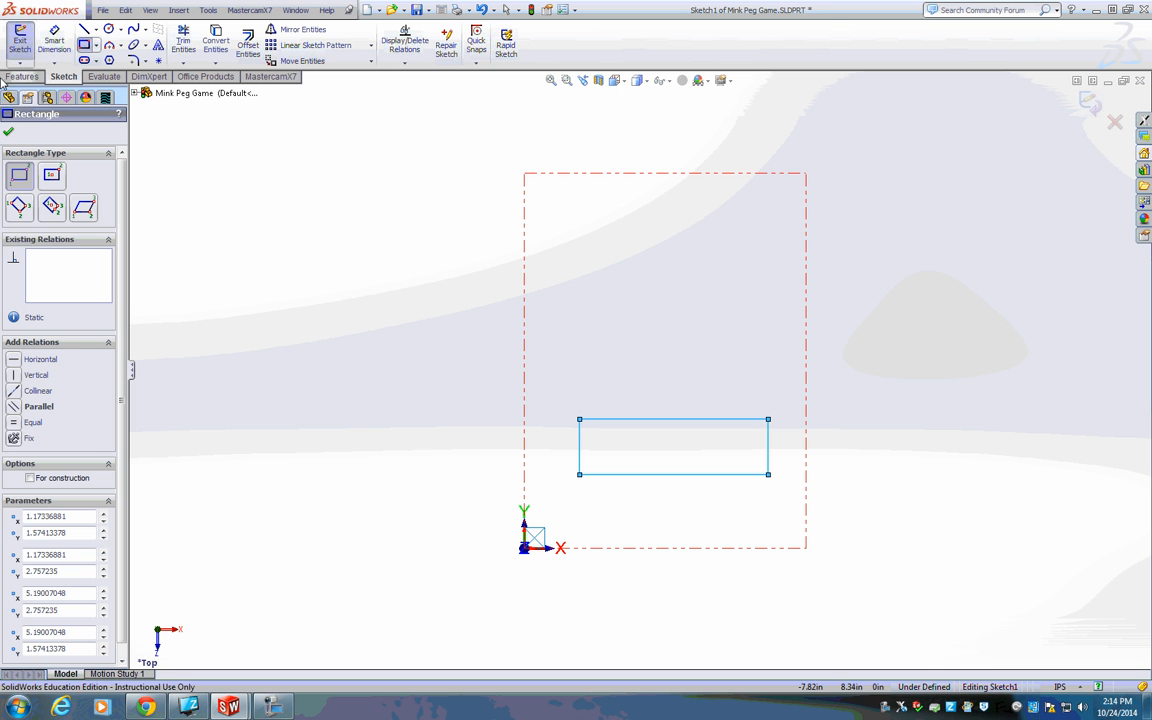
- Dimension the rectangle to 5 in wide and 2 in high
{"action": "left_click", "coordinate": [54, 42]}
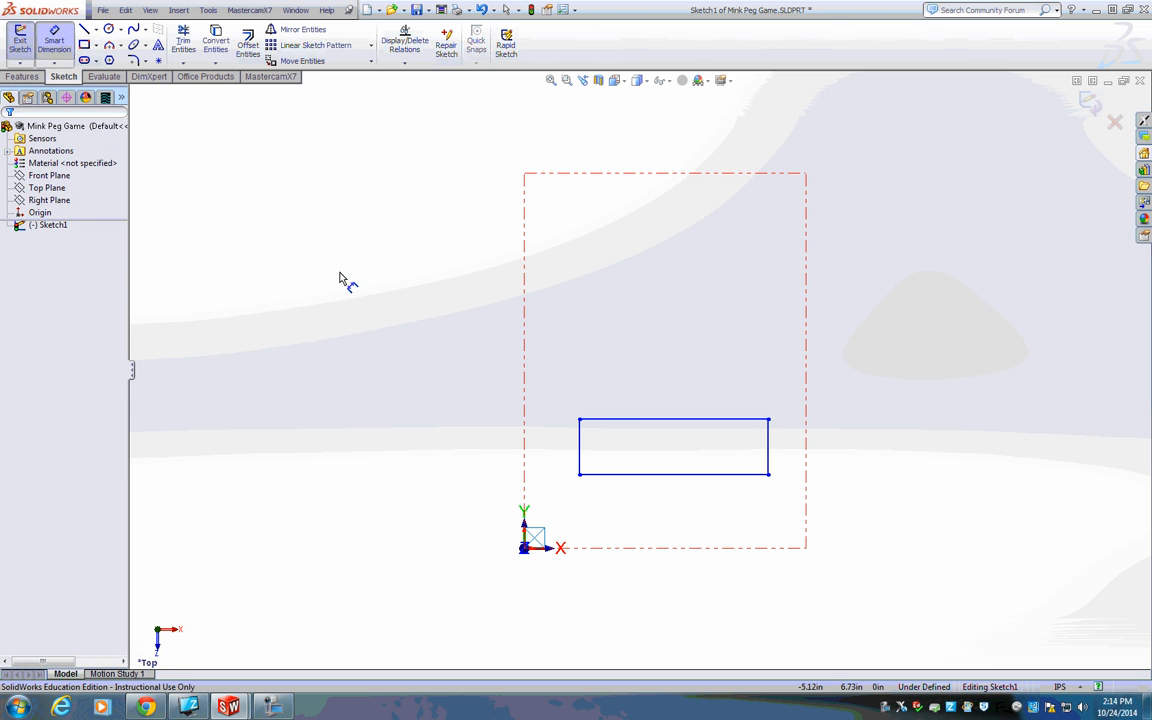
{"action": "left_click", "coordinate": [630, 422]}
{"action": "left_click", "coordinate": [656, 388]}
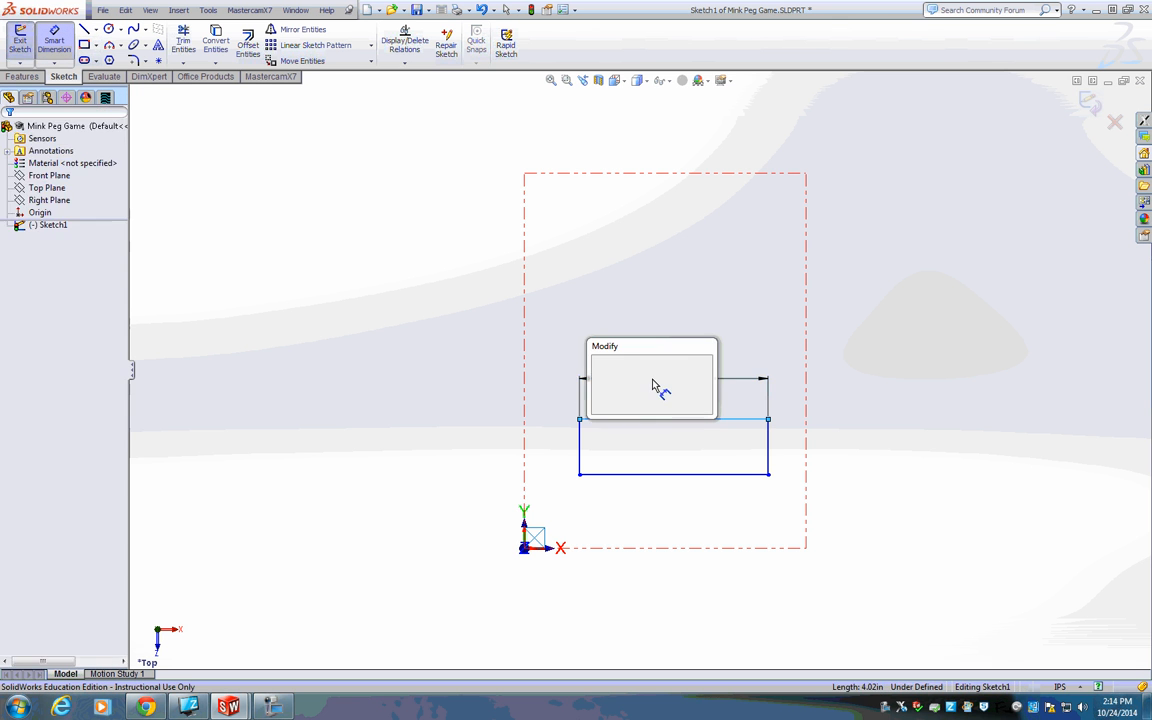
{"action": "type", "text": "5"}
{"action": "key", "text": "Return"}
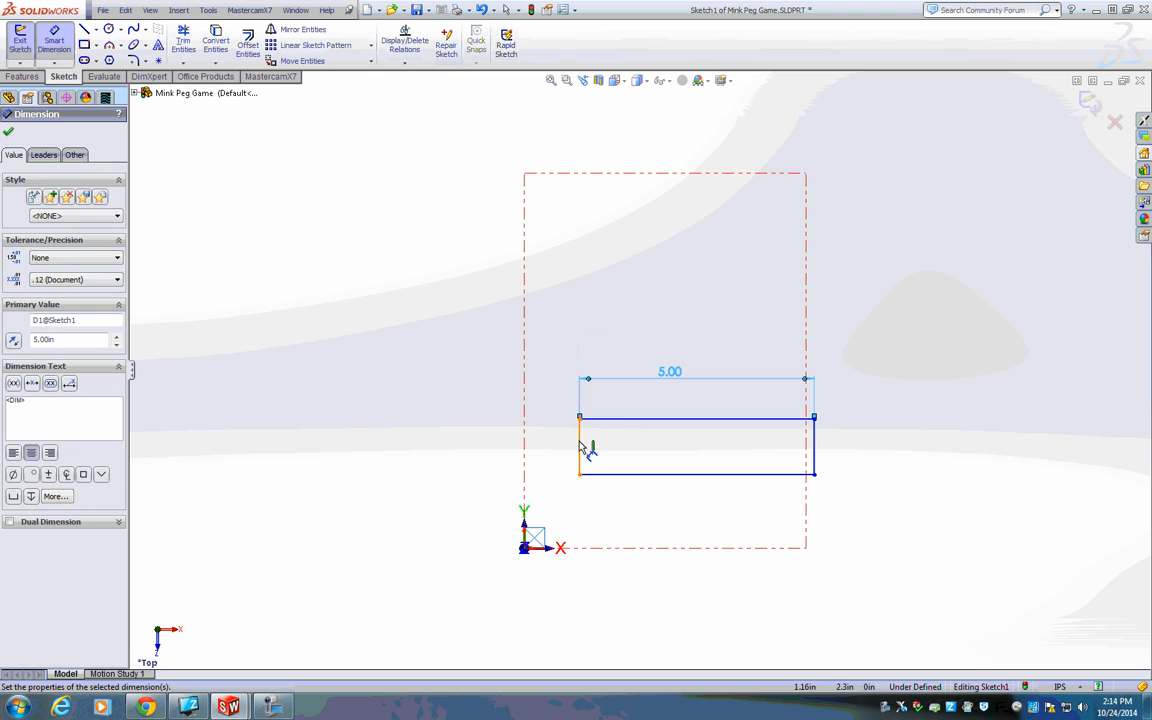
{"action": "left_click", "coordinate": [580, 452]}
{"action": "left_click", "coordinate": [560, 445]}
{"action": "type", "text": "2"}
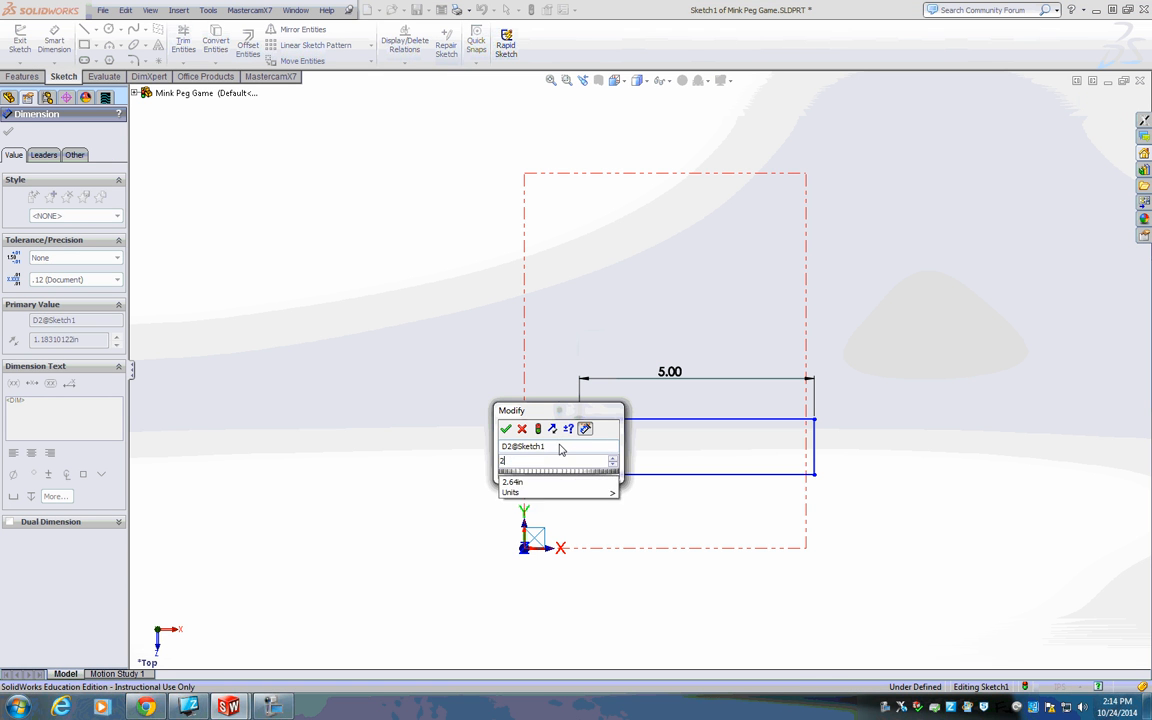
{"action": "key", "text": "Return"}
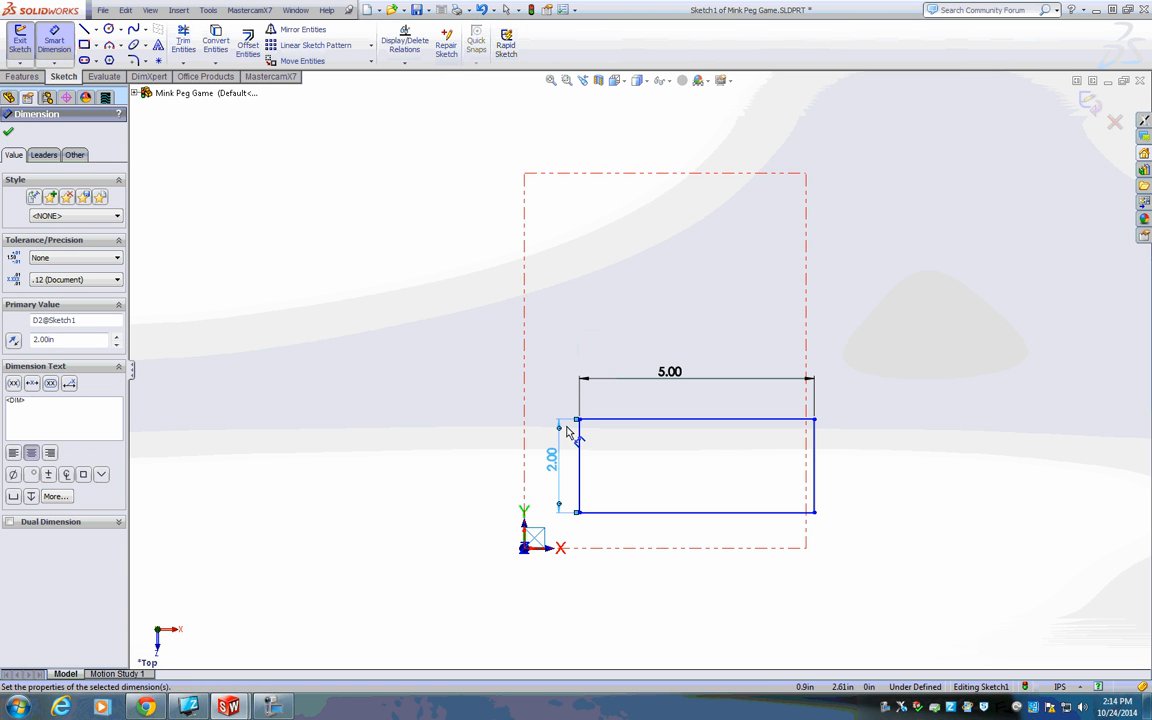
- Sketch two lines, each about 4.83 in long, from the rectangle's upper corners to an apex centred above it
{"action": "left_click", "coordinate": [84, 30]}
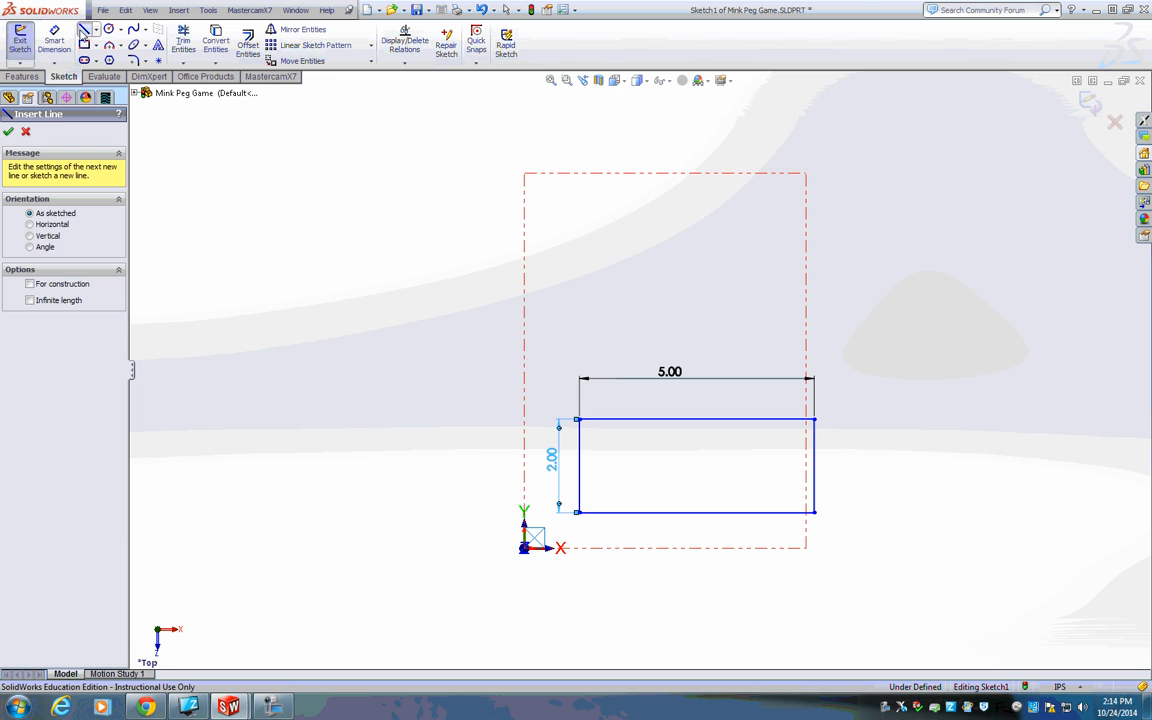
{"action": "left_click", "coordinate": [579, 419]}
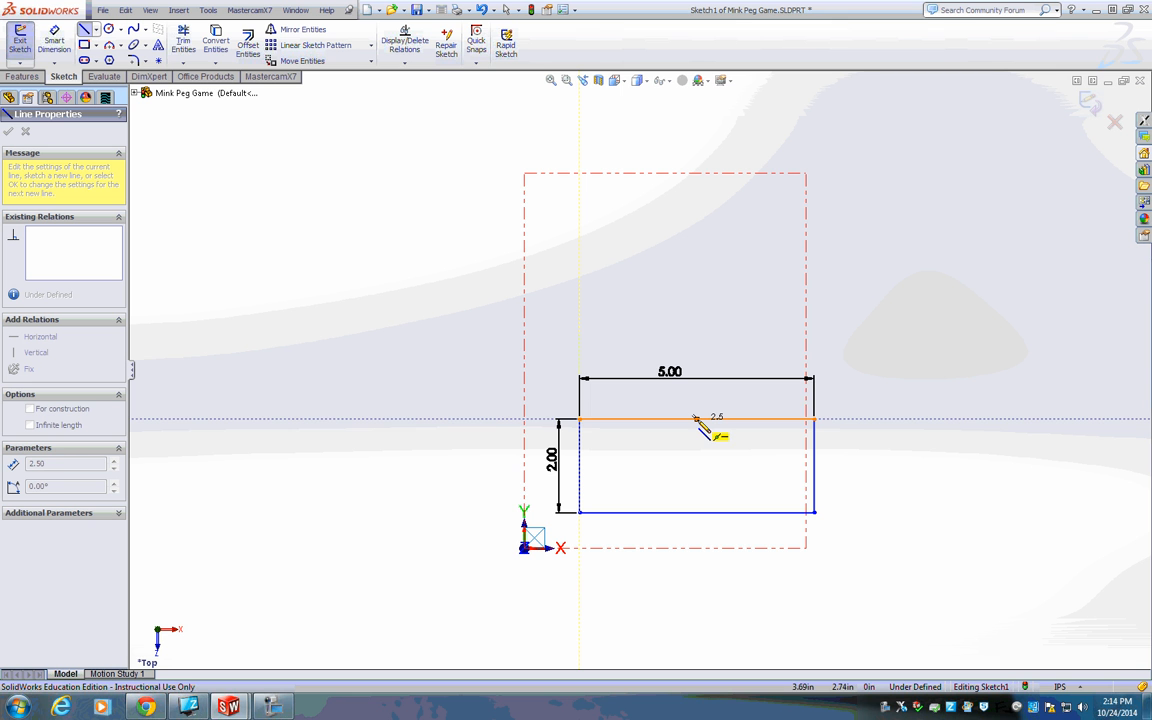
{"action": "left_click", "coordinate": [697, 227]}
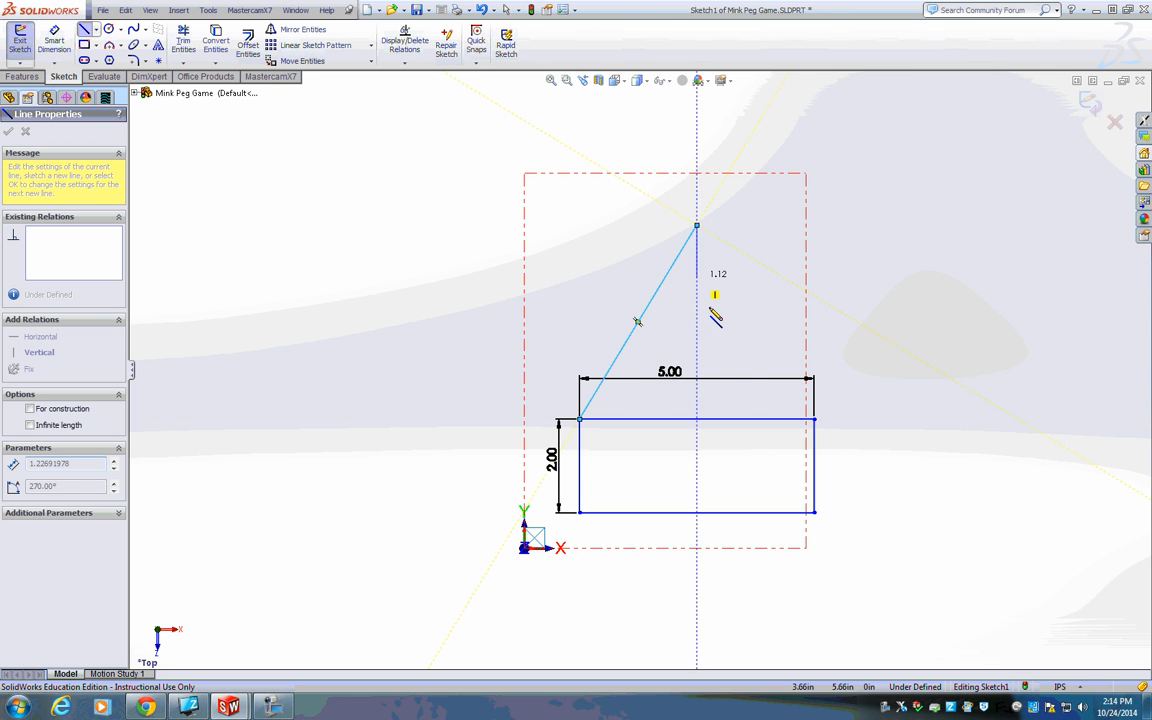
{"action": "left_click", "coordinate": [815, 421]}
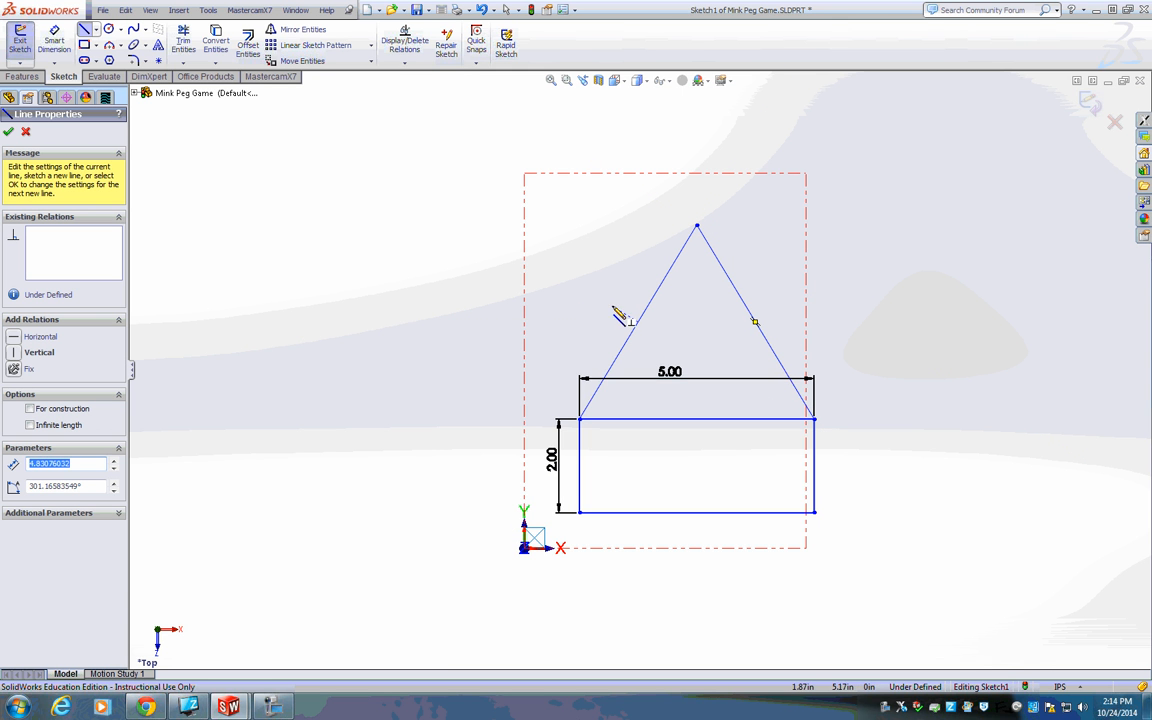
- Dimension both sloping sides of the triangle to 5 in
{"action": "left_click", "coordinate": [54, 40]}
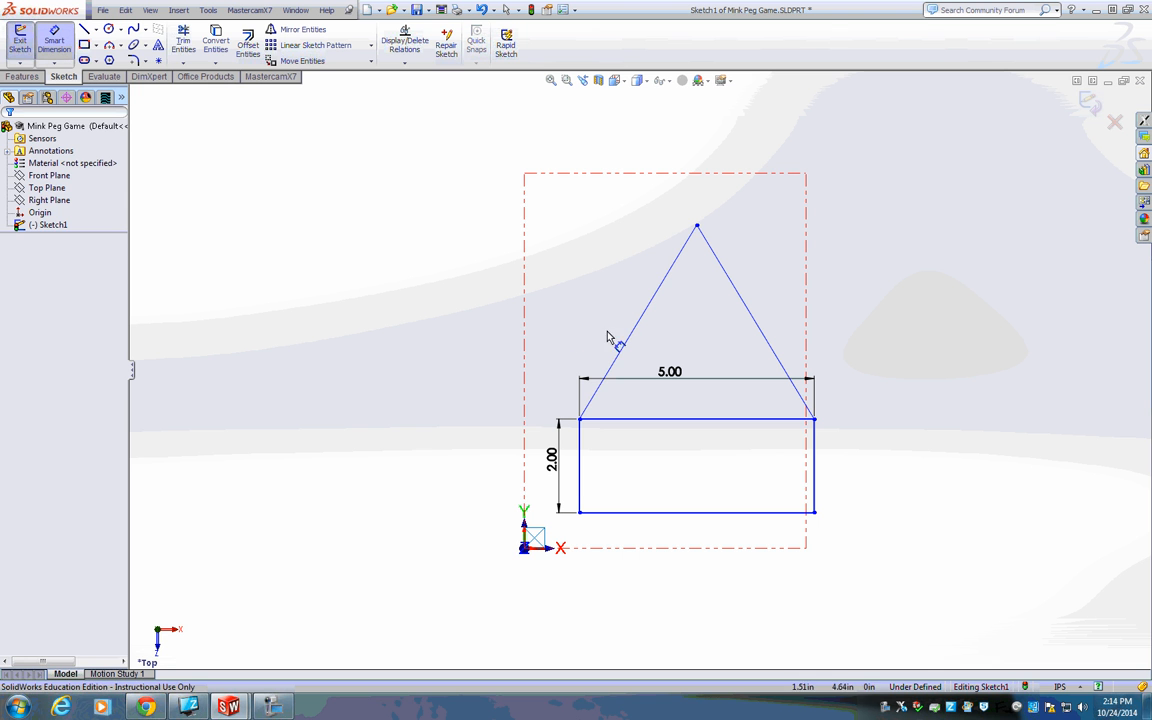
{"action": "left_click", "coordinate": [639, 330]}
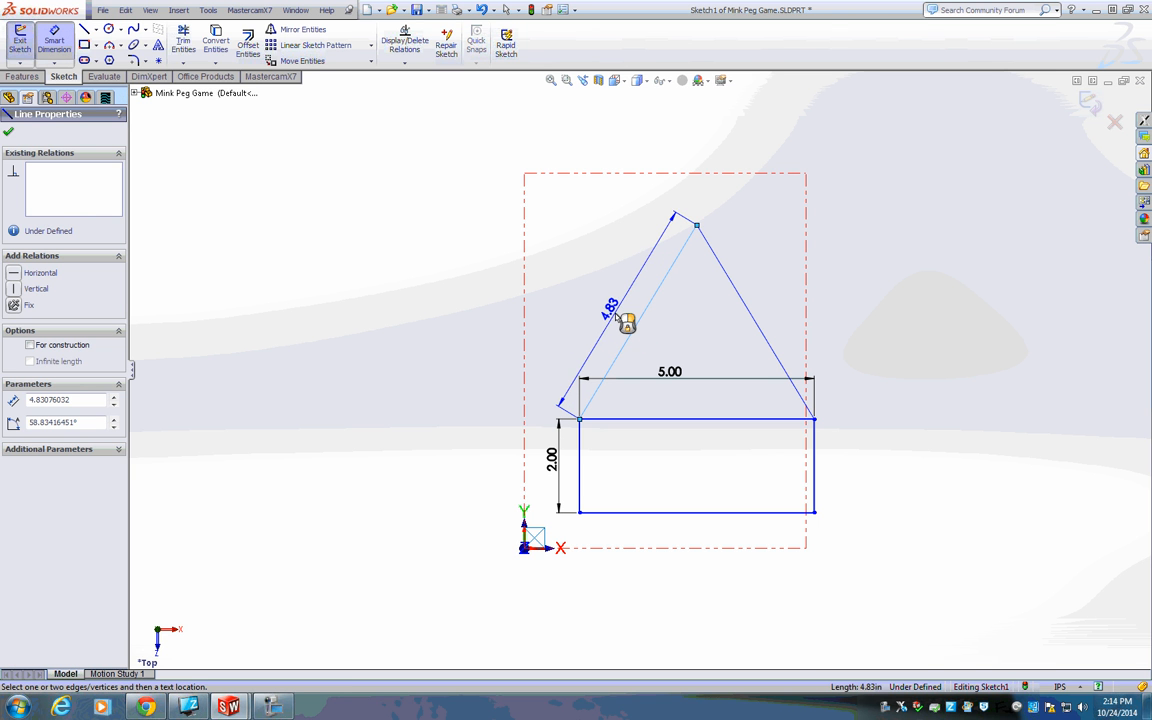
{"action": "left_click", "coordinate": [620, 318]}
{"action": "type", "text": "5"}
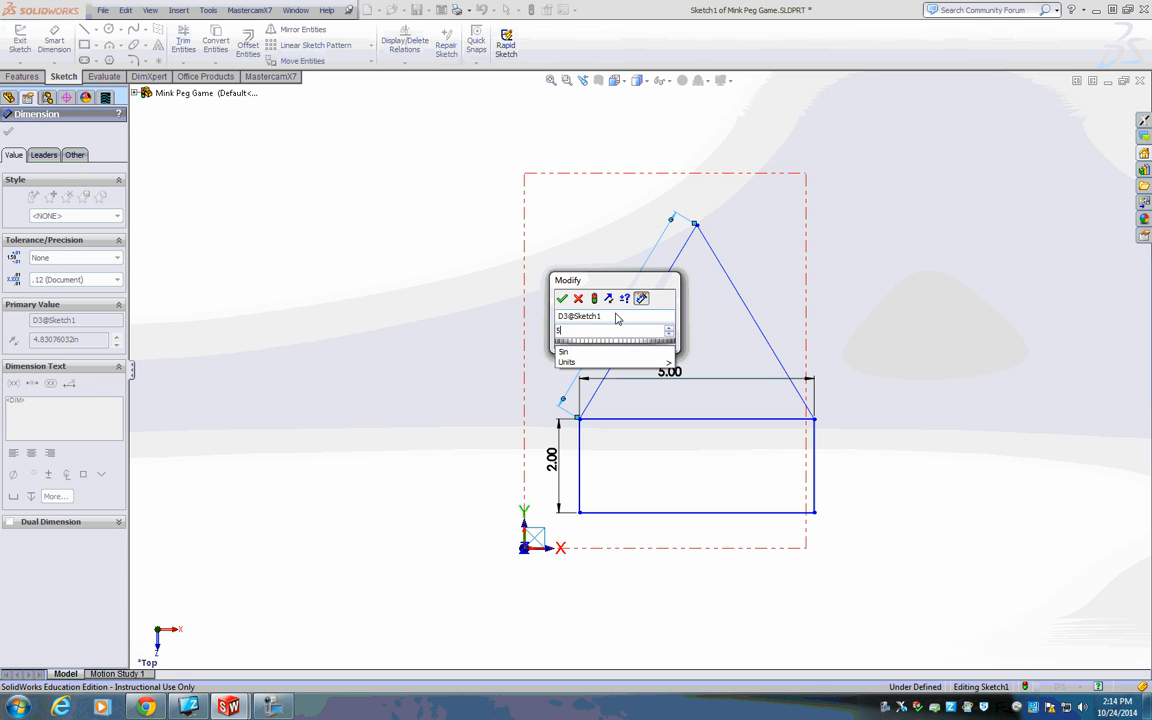
{"action": "key", "text": "Return"}
{"action": "left_click", "coordinate": [760, 322]}
{"action": "left_click", "coordinate": [810, 301]}
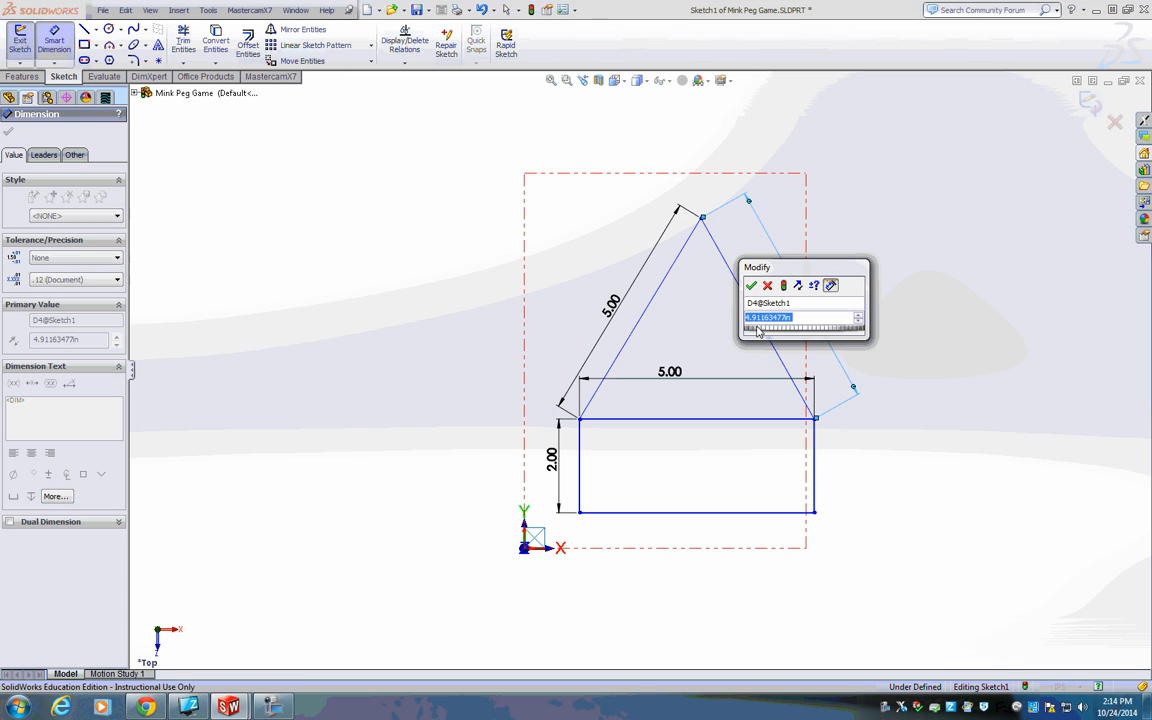
{"action": "type", "text": "5"}
{"action": "key", "text": "Return"}
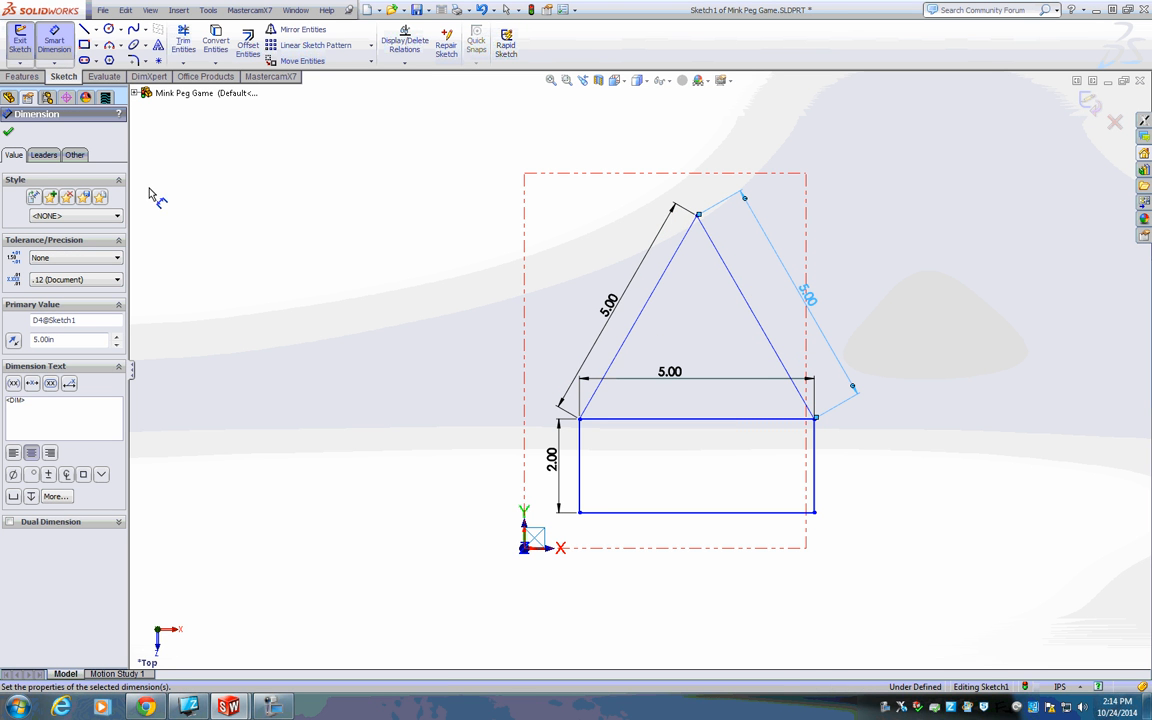
{"action": "left_click", "coordinate": [9, 131]}
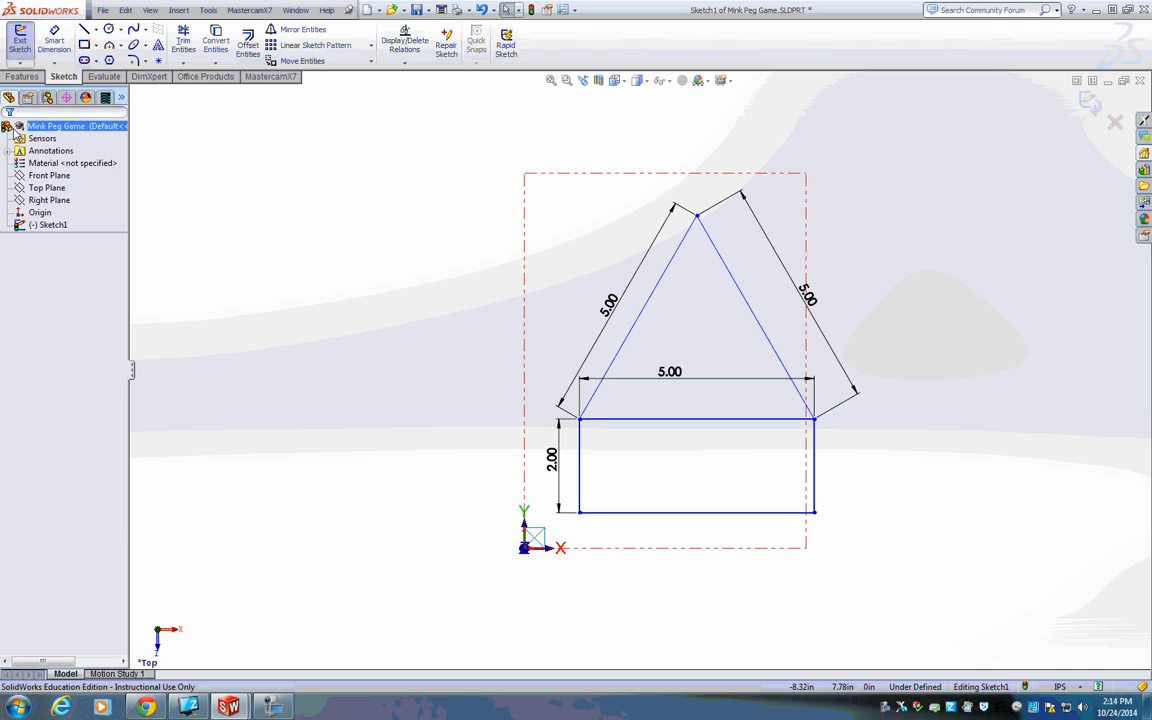
- Delete the horizontal line separating the triangle from the rectangle
{"action": "left_click", "coordinate": [709, 425]}
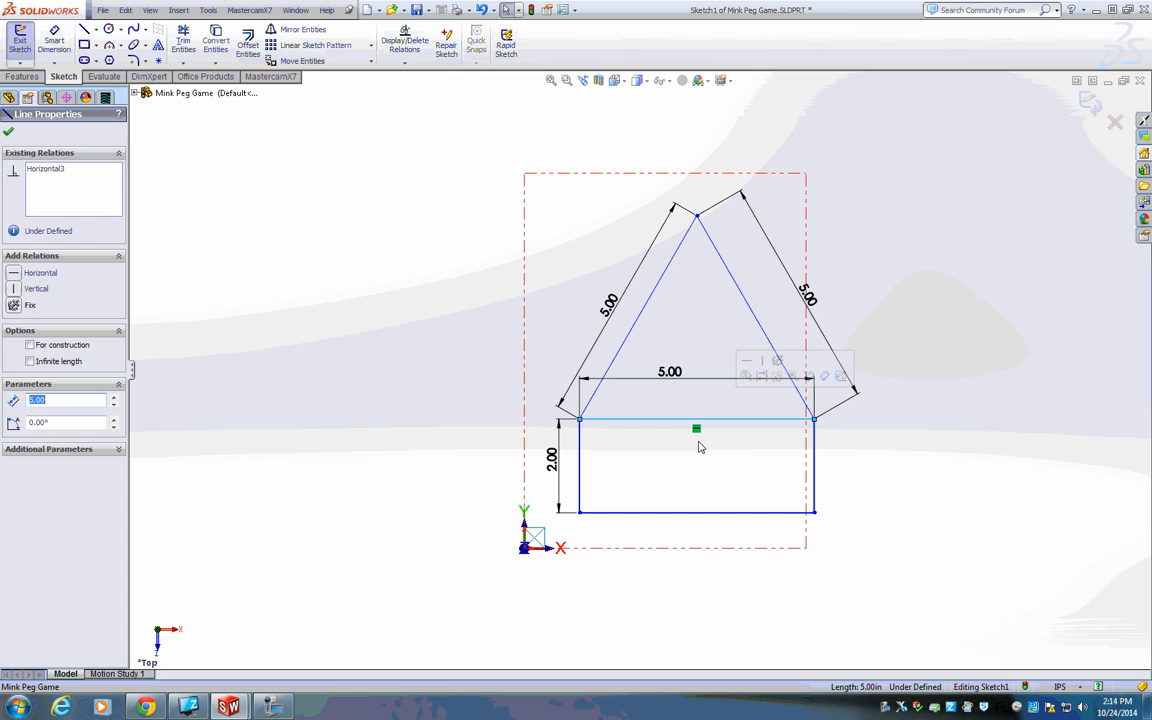
{"action": "key", "text": "Delete"}
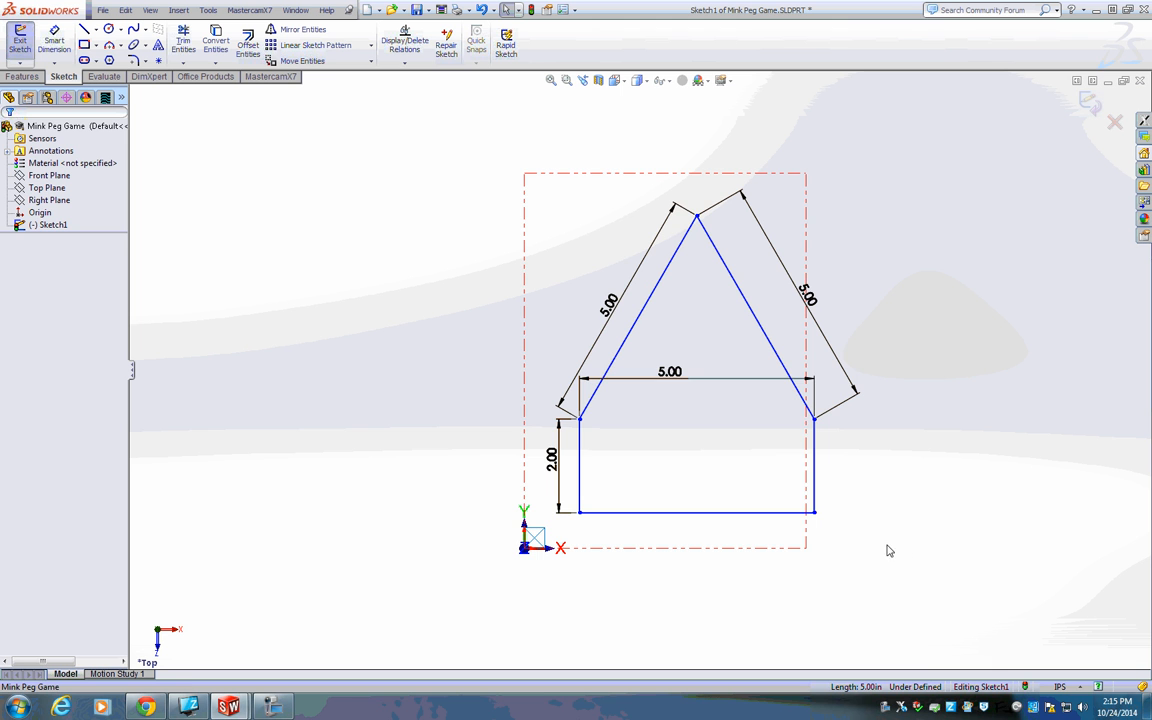
- Move the whole outline by its bottom edge's midpoint to about X 3.04, Y 0.98 in, centred within the stock, and save the part
{"action": "mouse_move", "coordinate": [886, 545]}
{"action": "left_mouse_down"}
{"action": "mouse_move", "coordinate": [615, 447]}
{"action": "mouse_move", "coordinate": [535, 291]}
{"action": "mouse_move", "coordinate": [523, 174]}
{"action": "left_mouse_up"}
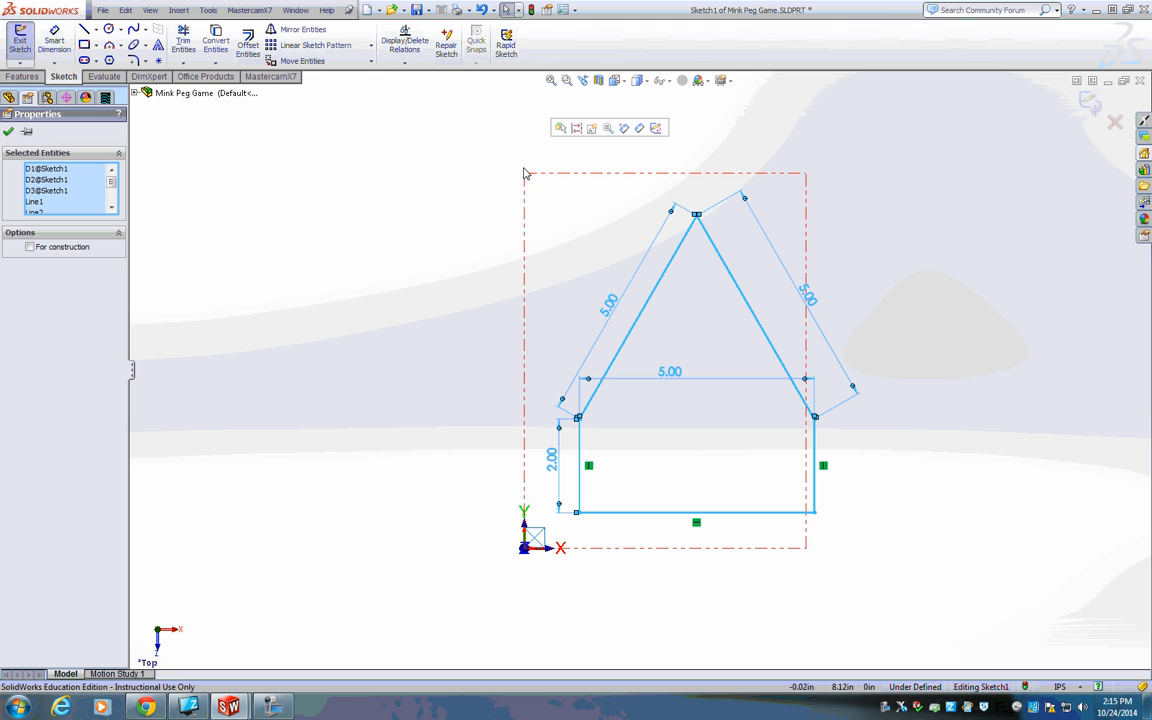
{"action": "left_click", "coordinate": [303, 61]}
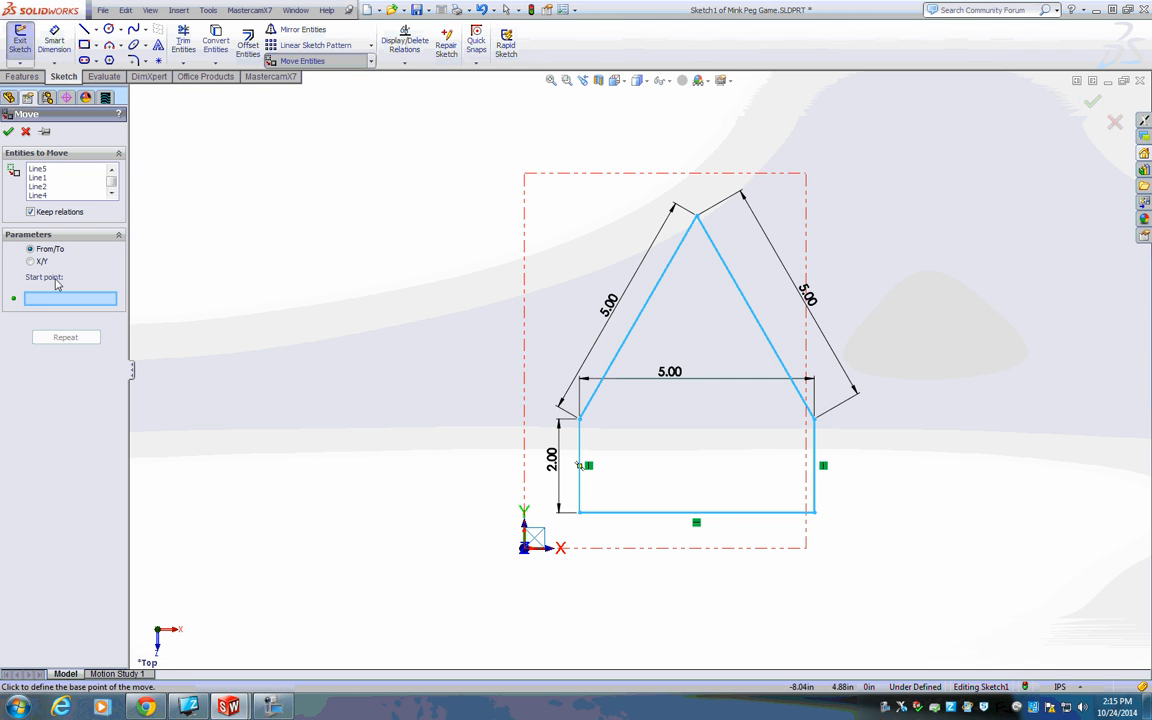
{"action": "left_click", "coordinate": [697, 515]}
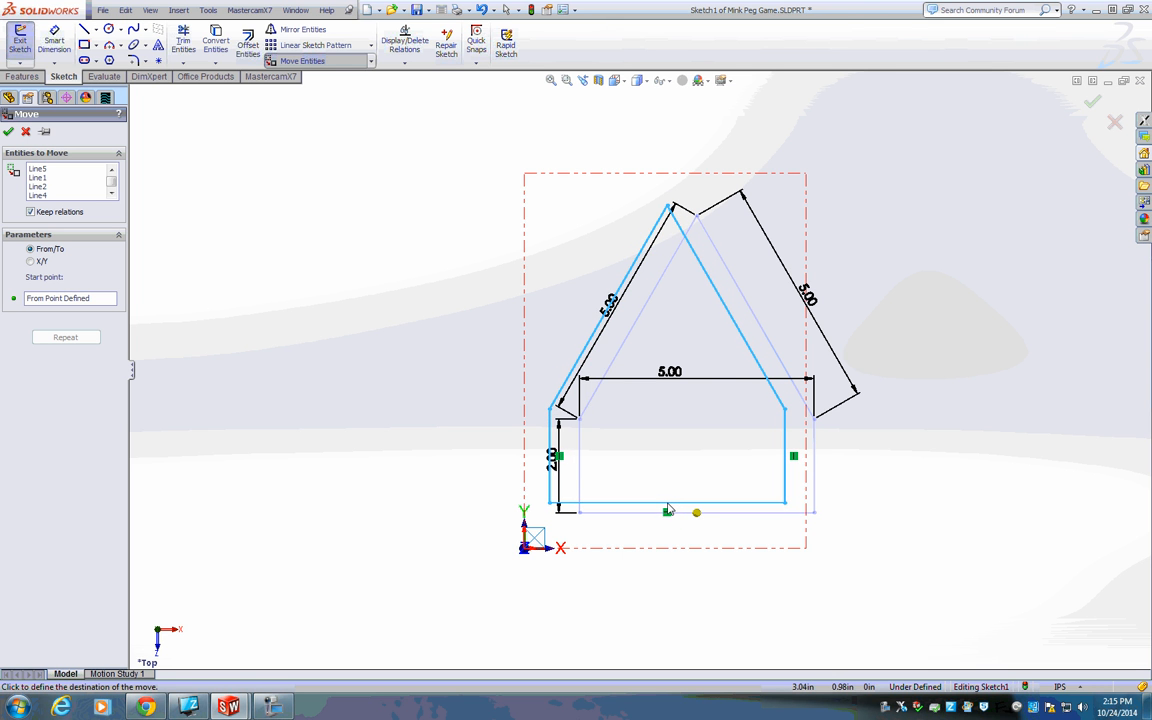
{"action": "left_click", "coordinate": [669, 510]}
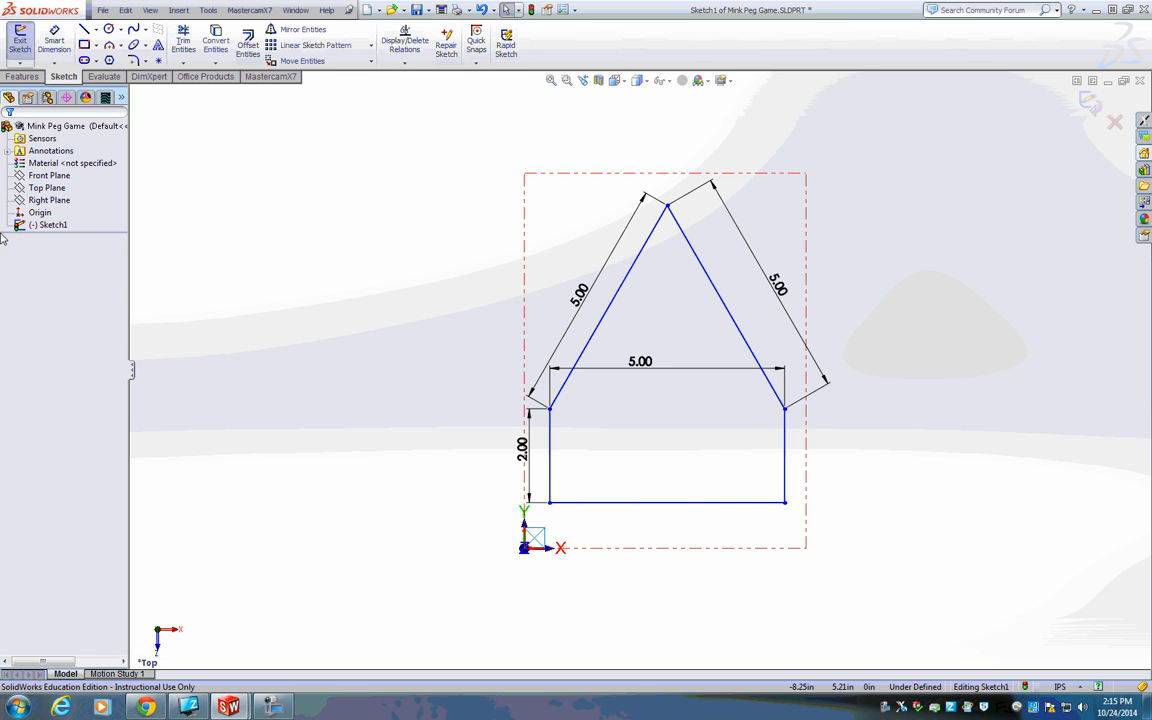
{"action": "left_click", "coordinate": [417, 10]}
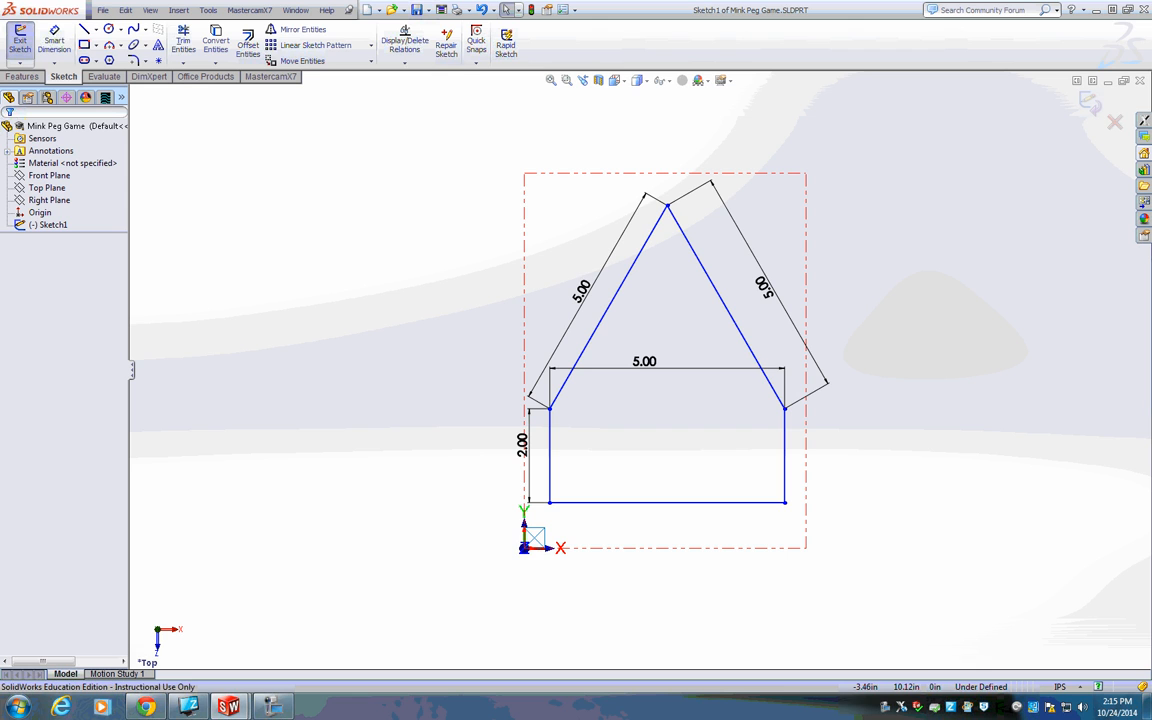